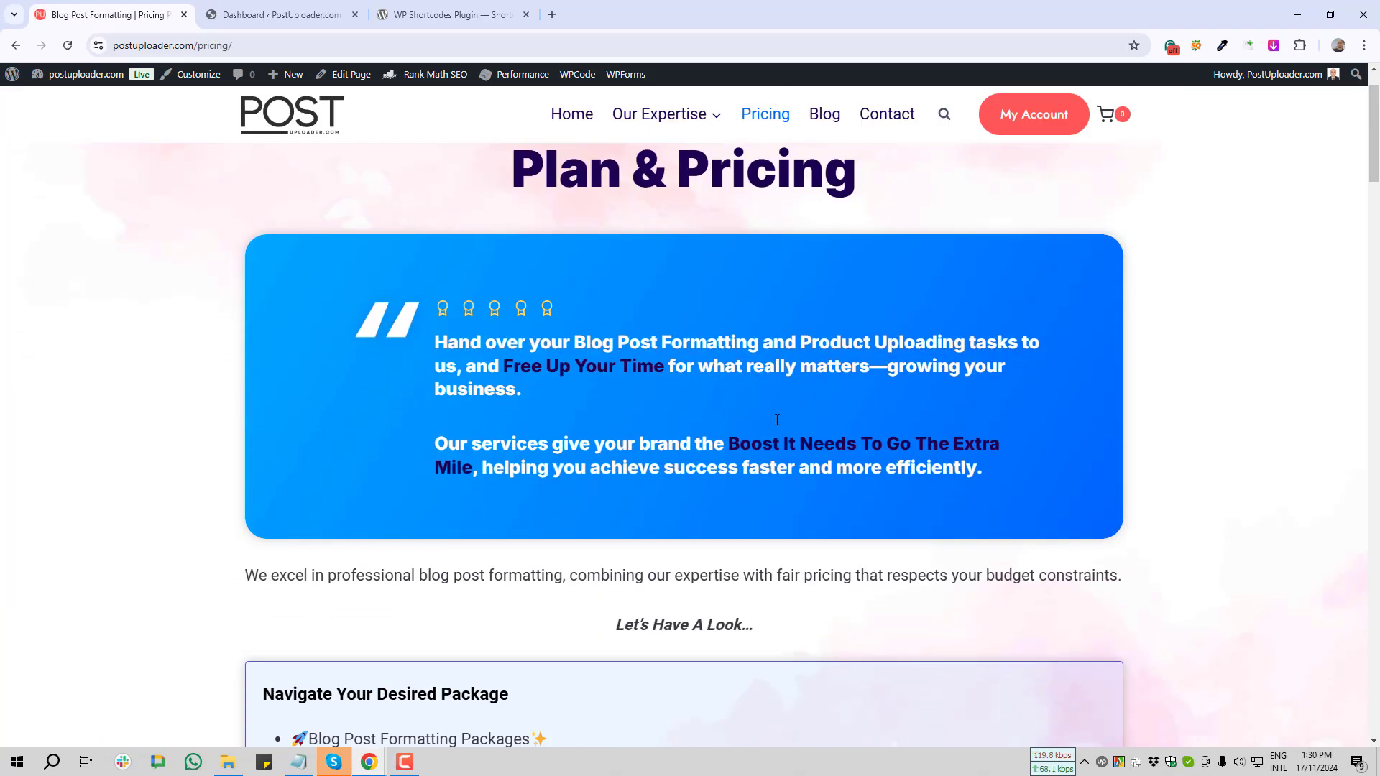
# Look through the packages on the pricing page and the widgets on the tutorial site's WordPress dashboard
pyautogui.scroll(-4, 777, 420)
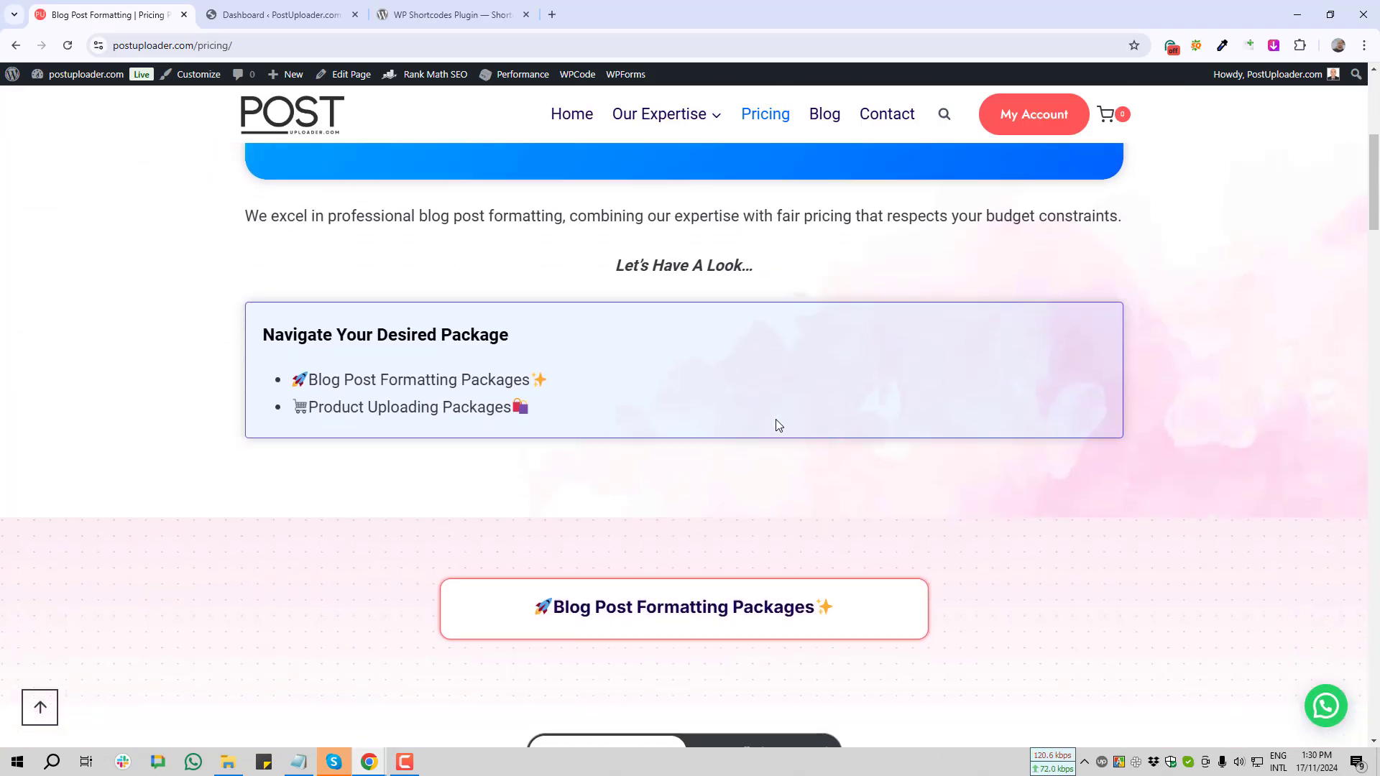
pyautogui.scroll(-6, 775, 420)
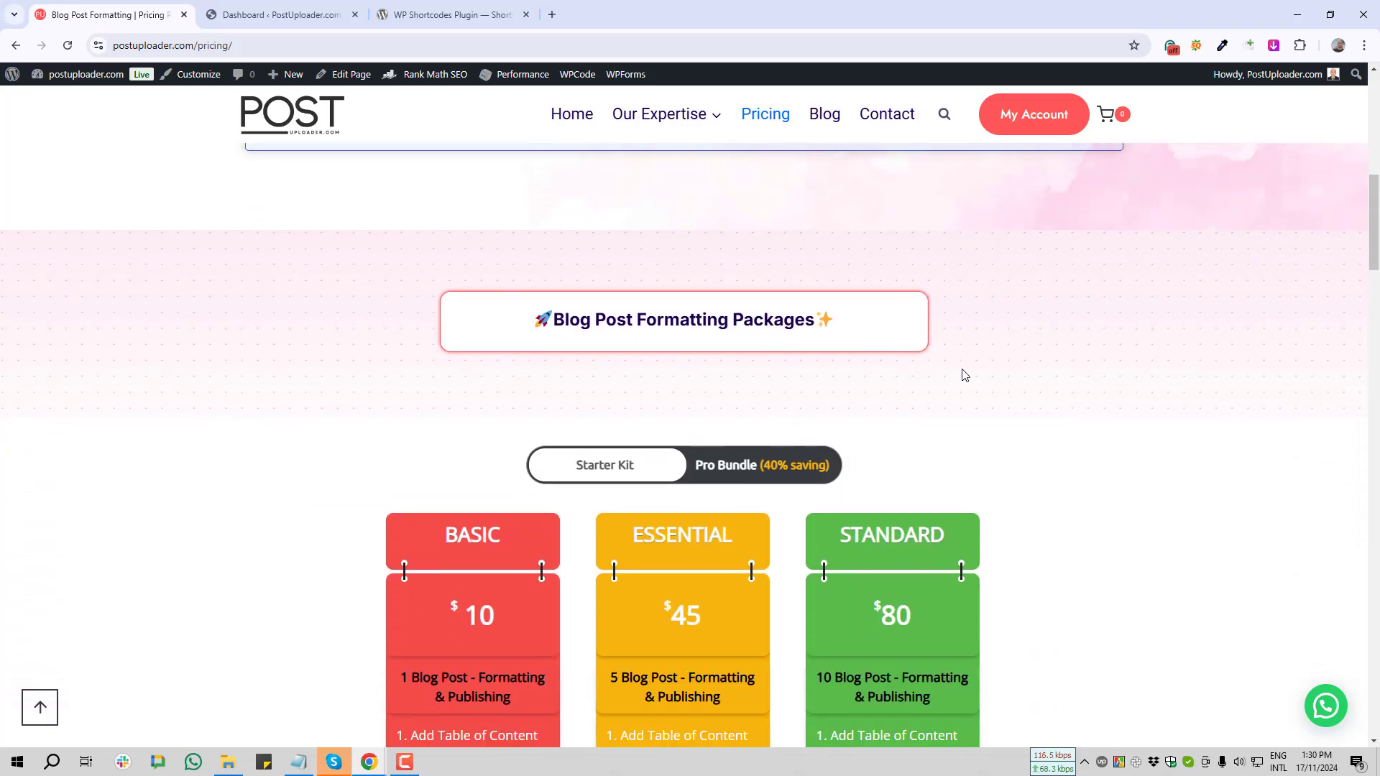
pyautogui.scroll(-4, 982, 388)
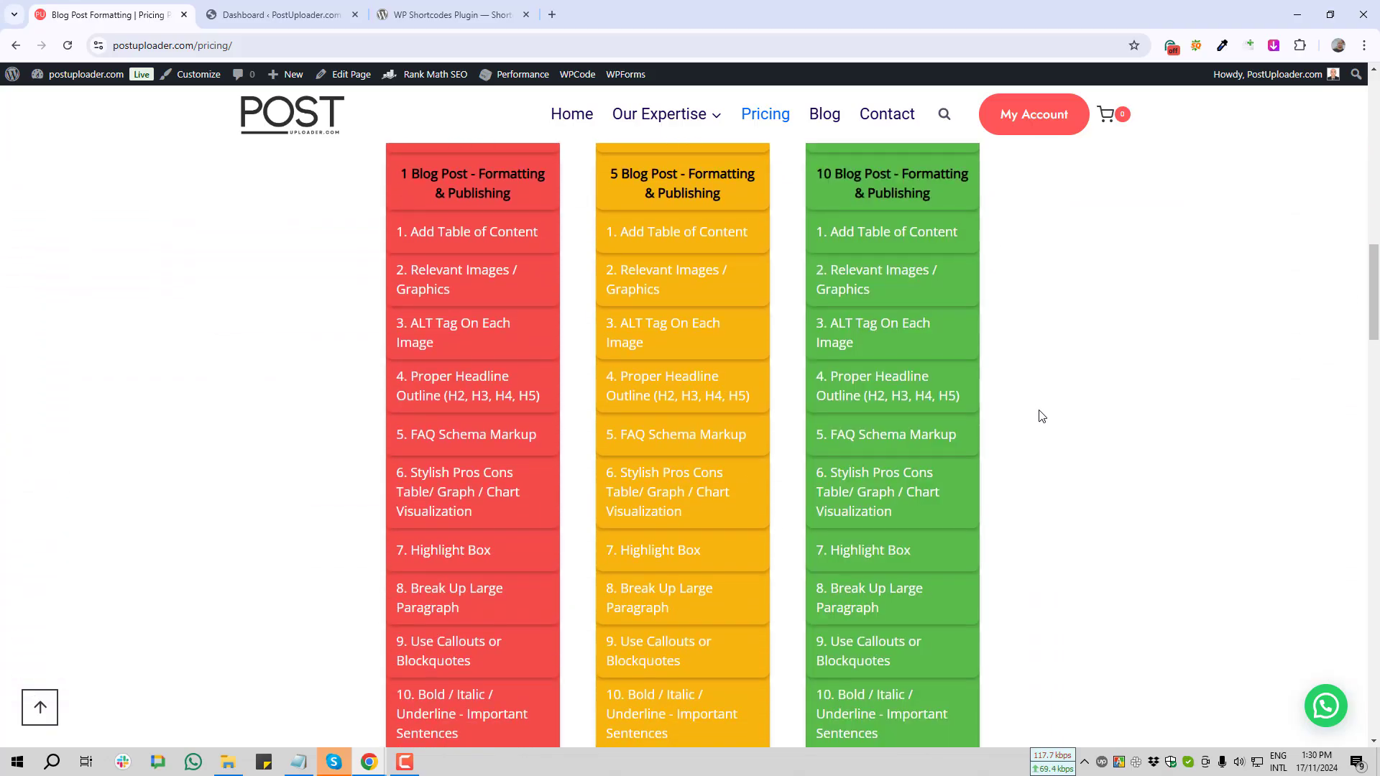
pyautogui.scroll(-2, 1042, 414)
pyautogui.scroll(-2, 1043, 417)
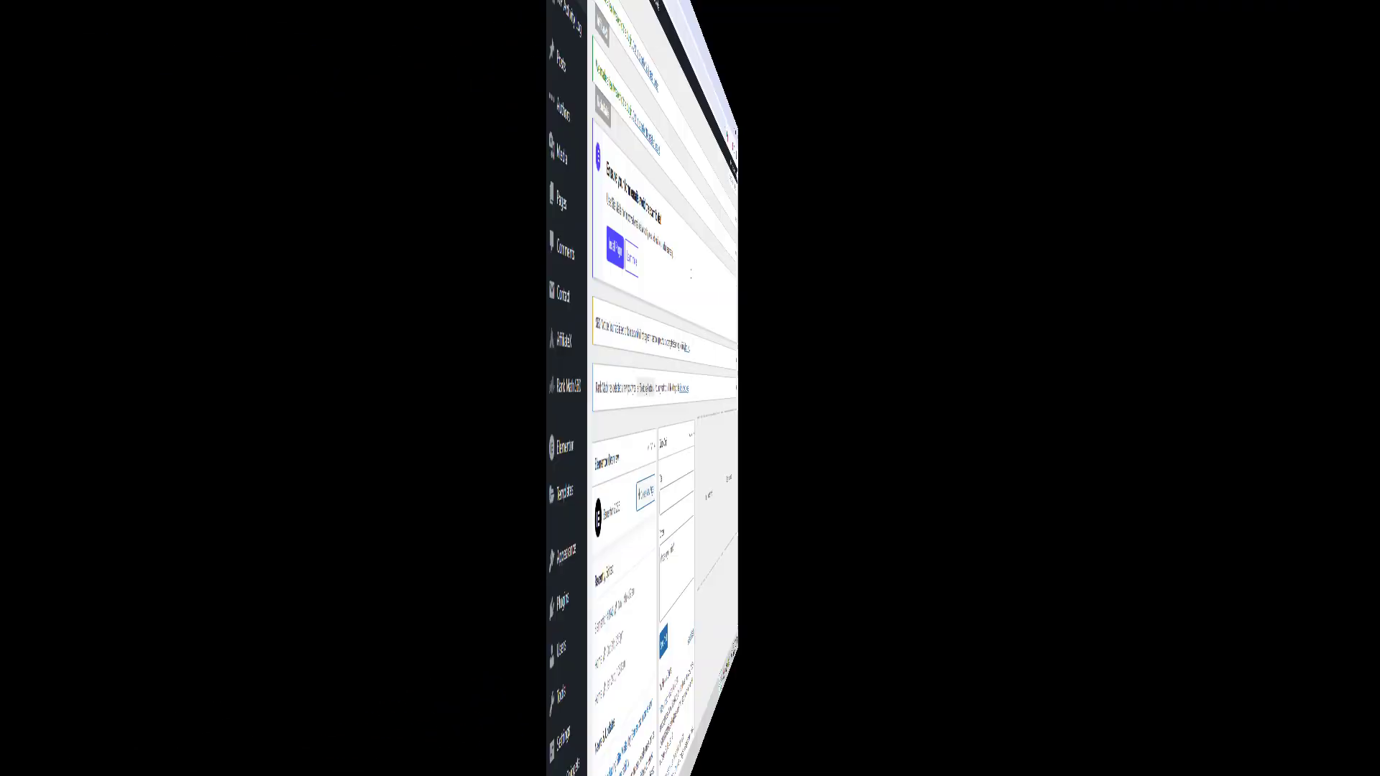
pyautogui.scroll(-2, 708, 298)
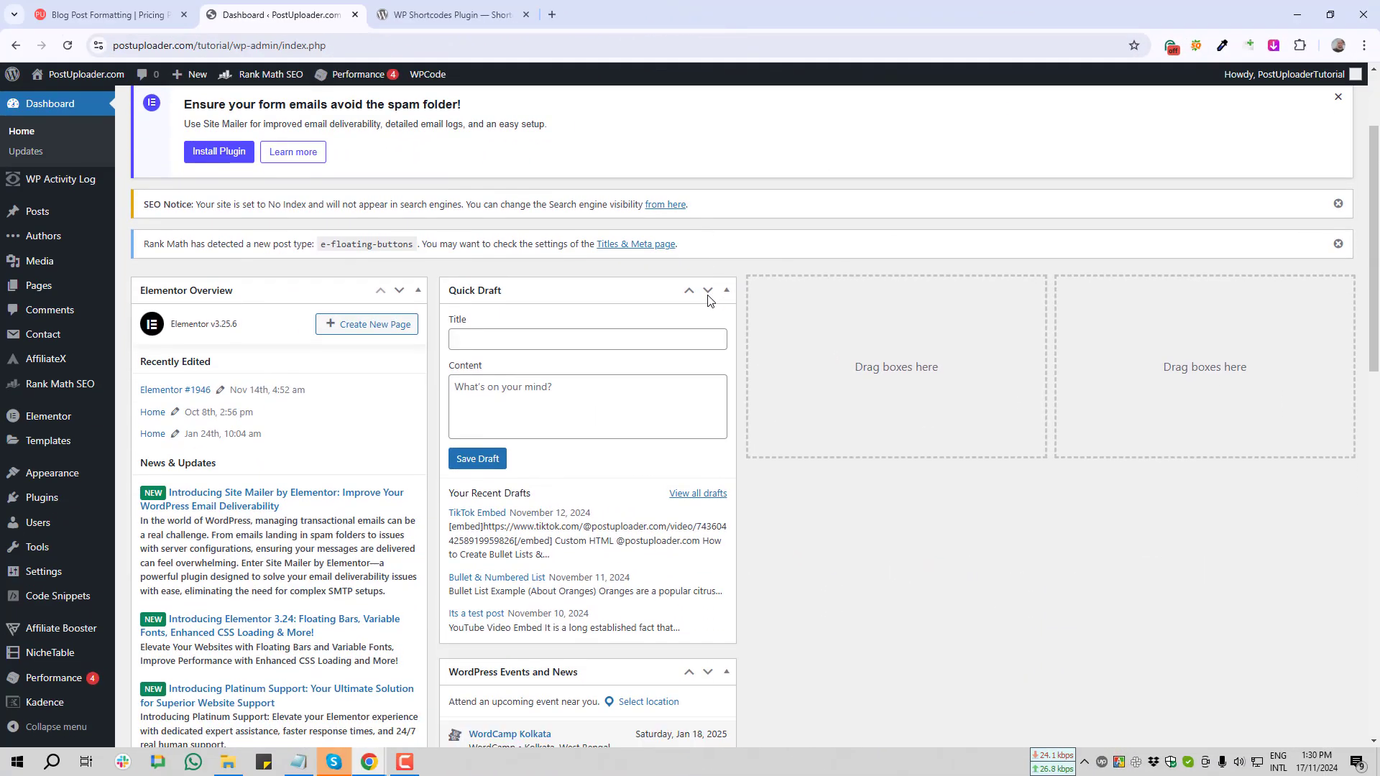
pyautogui.scroll(-3, 708, 298)
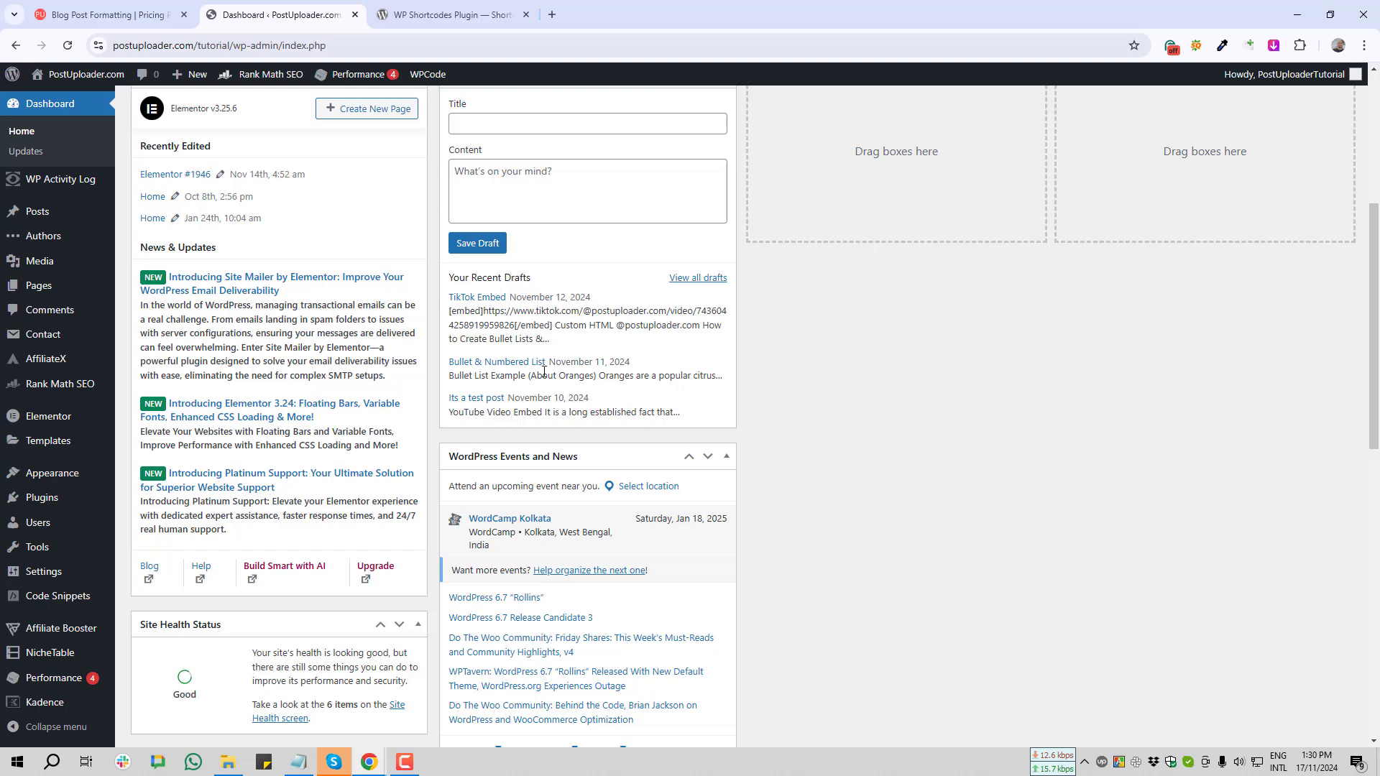
pyautogui.scroll(-4, 222, 407)
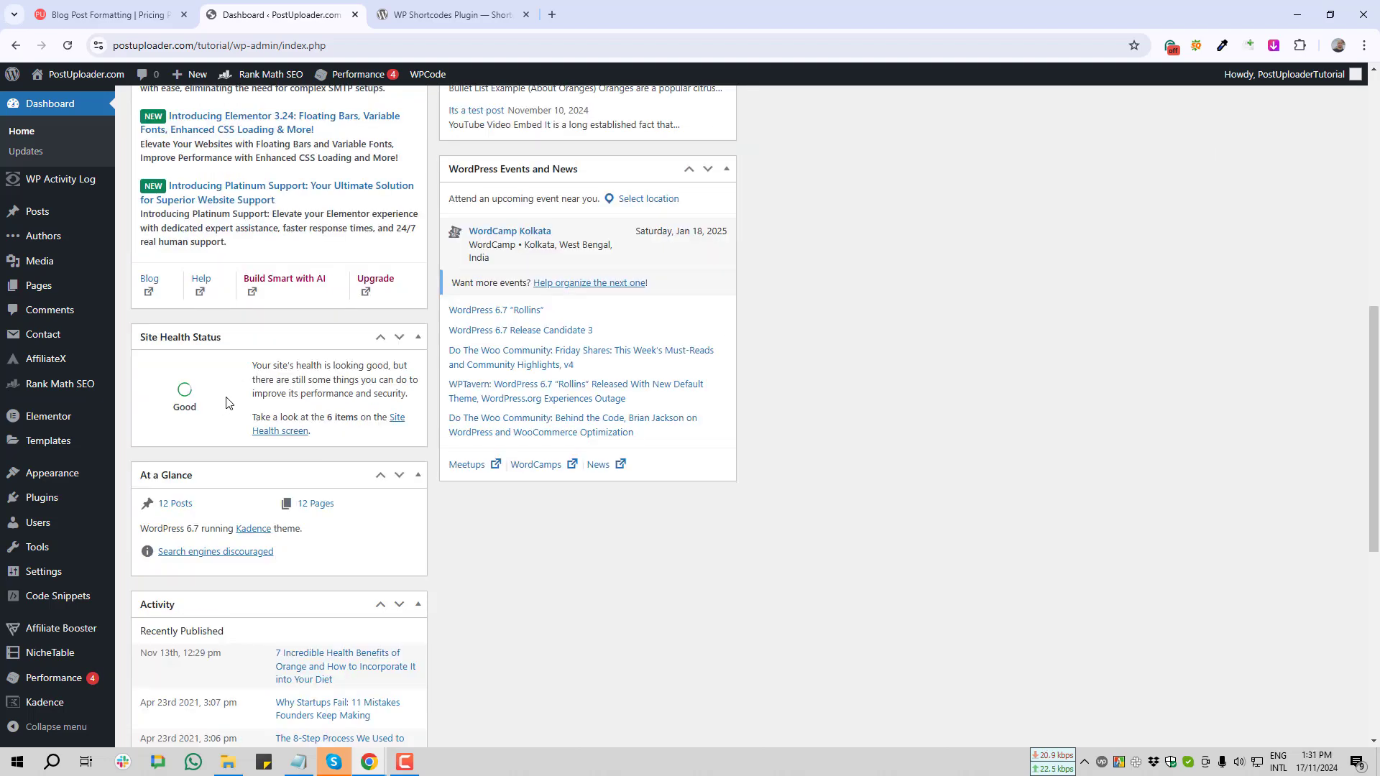
pyautogui.scroll(9, 235, 388)
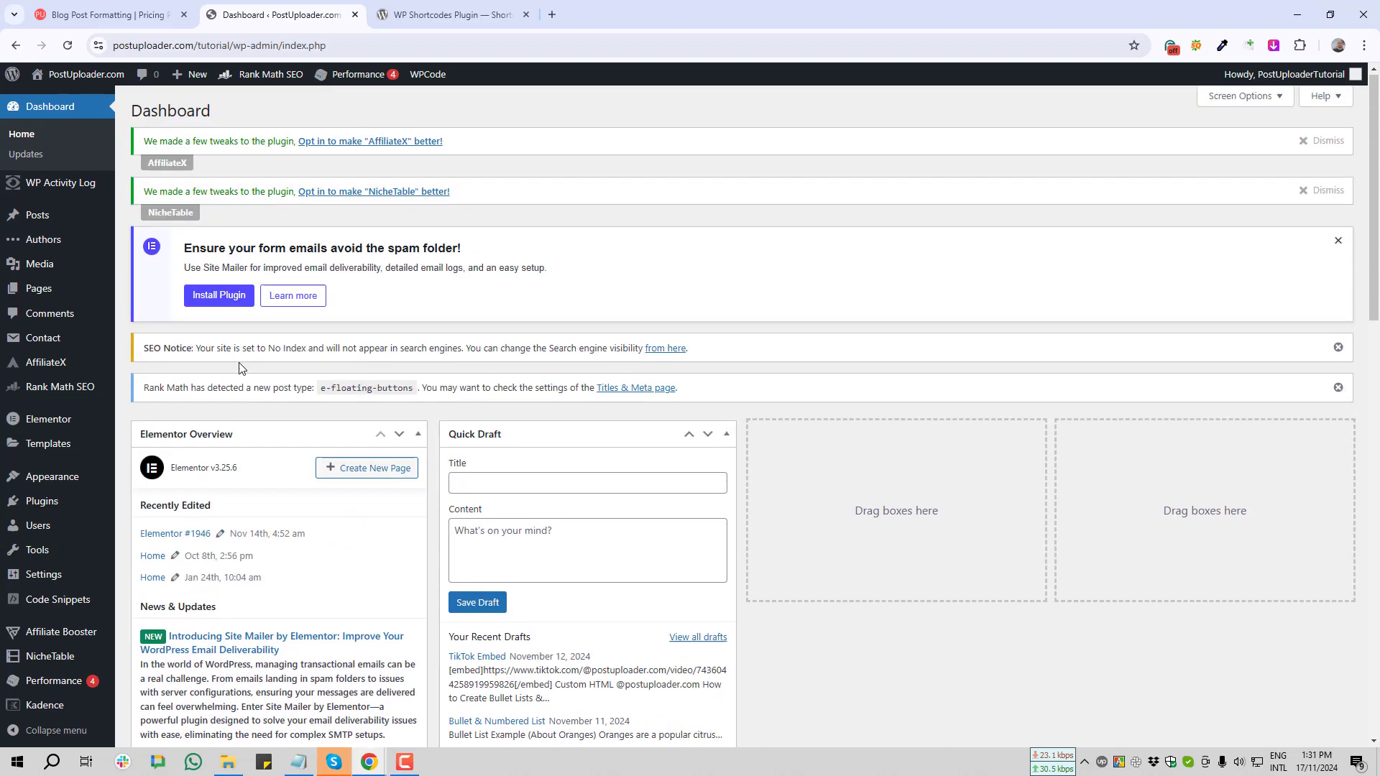
# Download the Shortcodes Ultimate plugin as a zip file from its page in the WordPress.org plugin directory
pyautogui.click(457, 14)
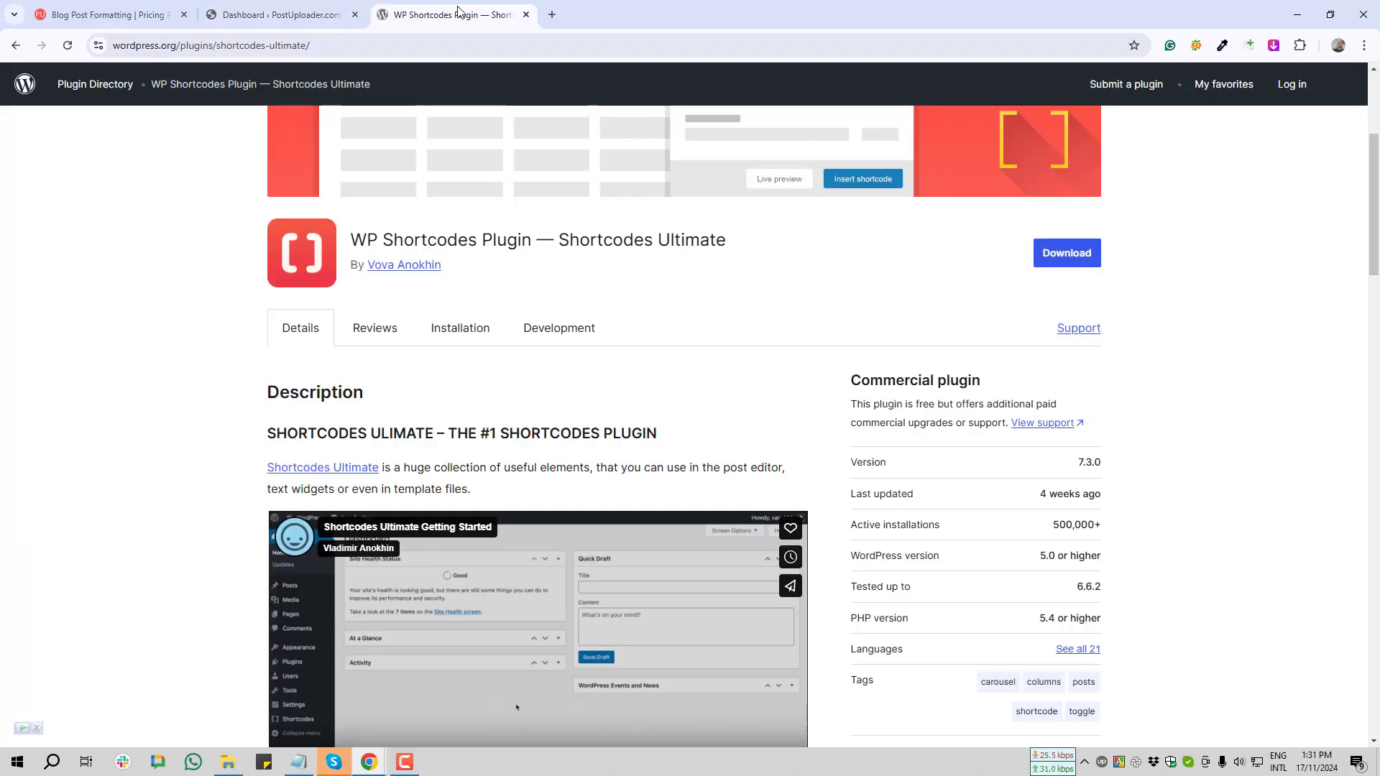
pyautogui.moveTo(482, 240); pyautogui.dragTo(625, 253)
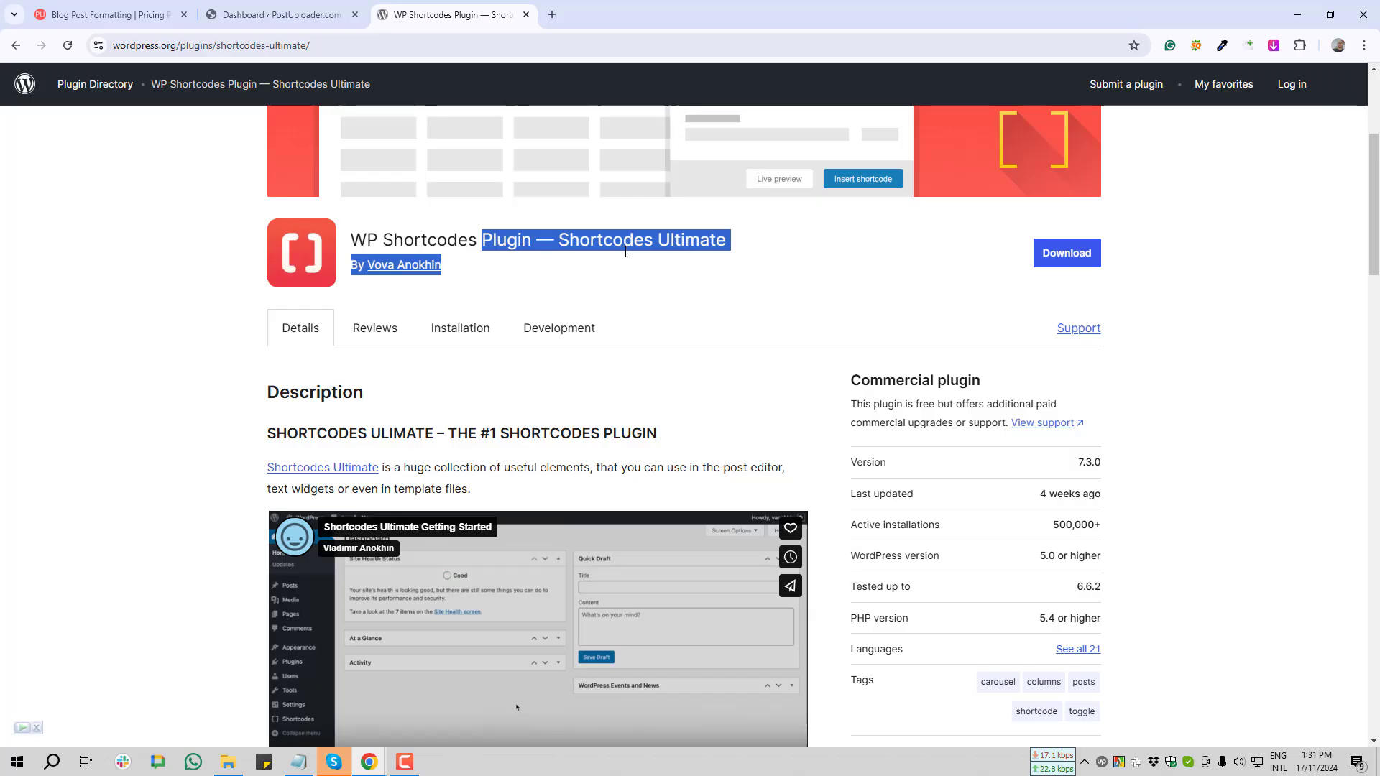
pyautogui.click(371, 249)
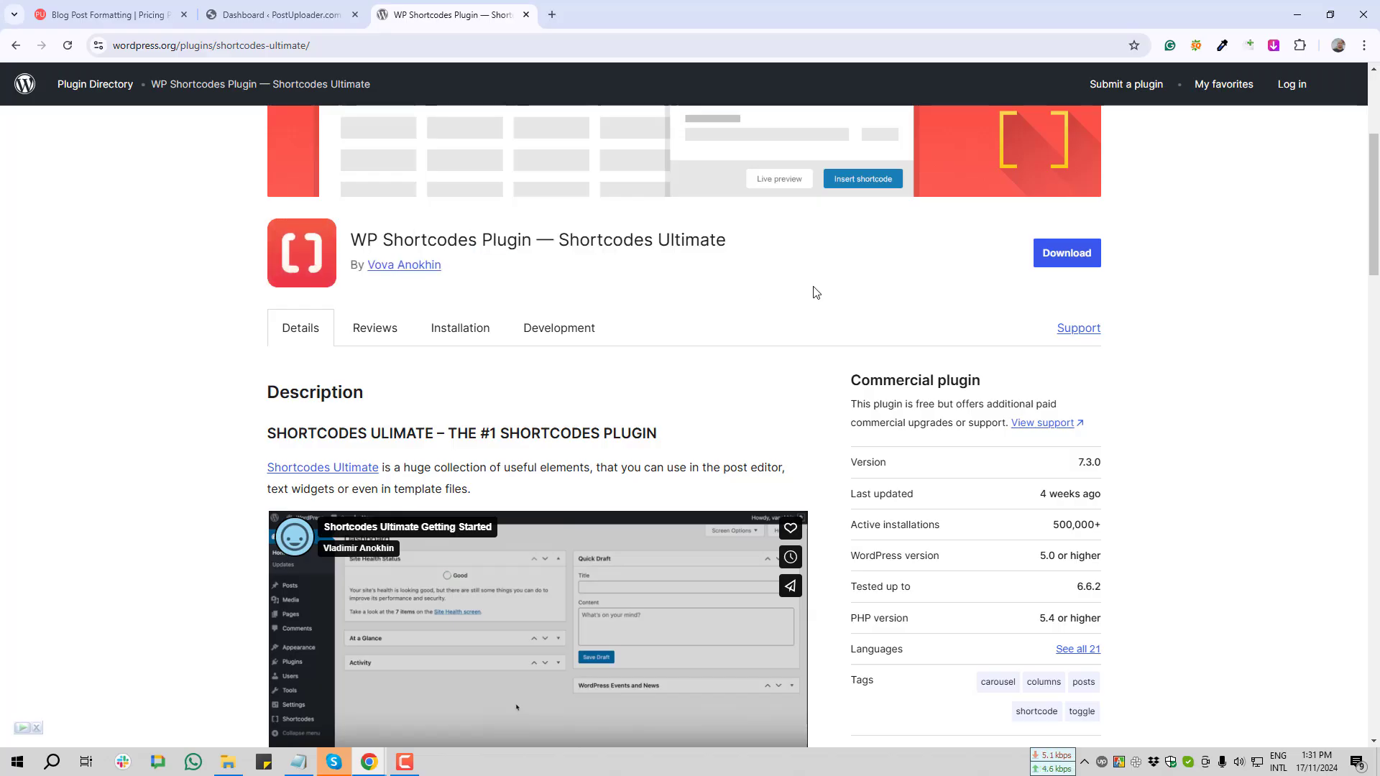
pyautogui.click(1078, 261)
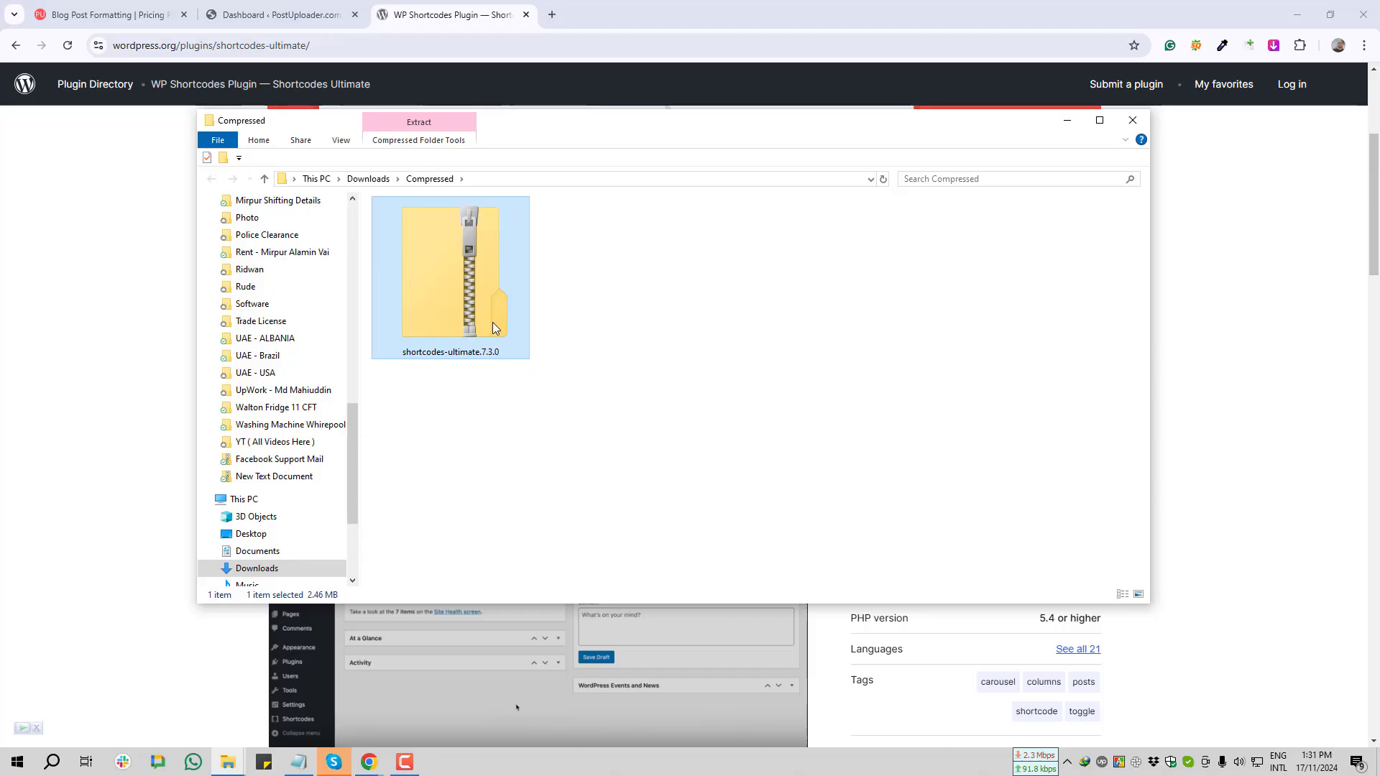
# Return to the tutorial site's WordPress dashboard and open the page for adding new plugins
pyautogui.click(277, 14)
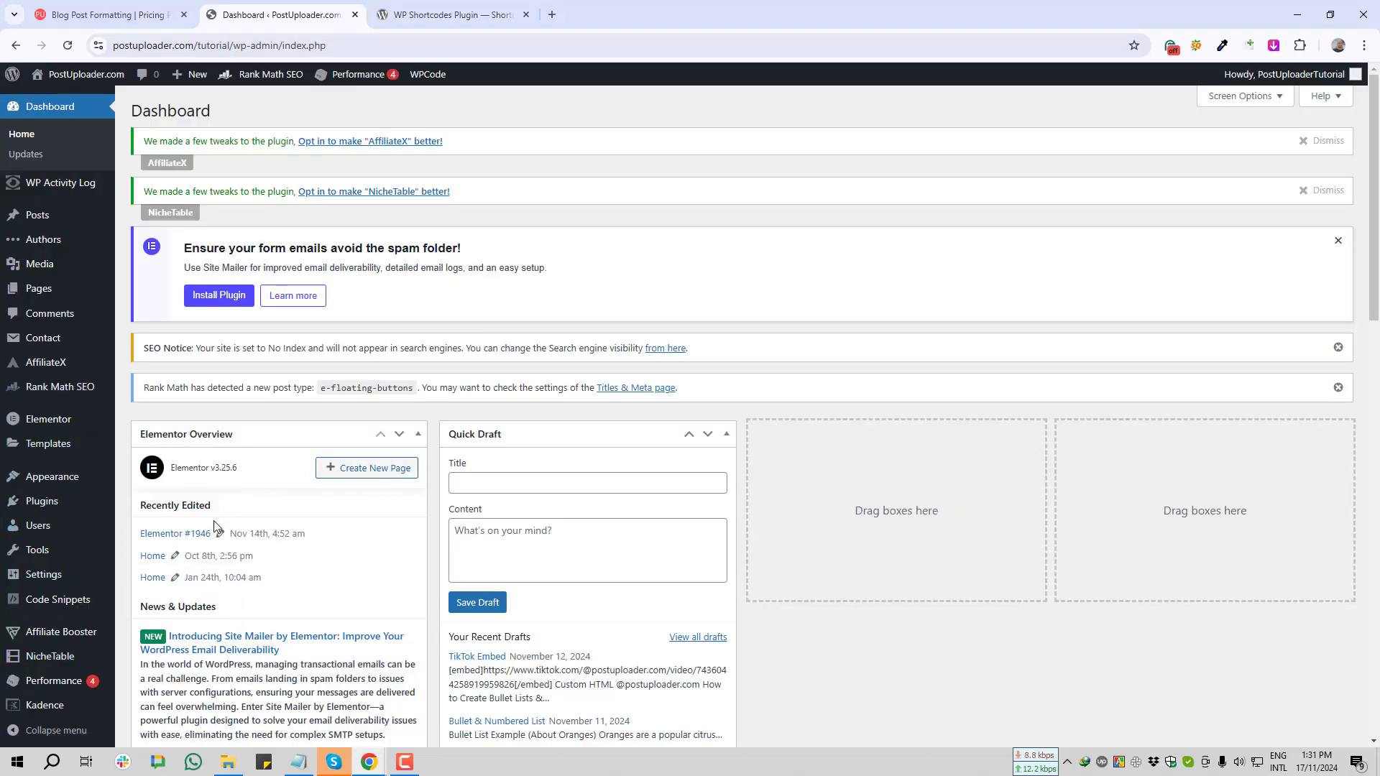
pyautogui.moveTo(44, 513)
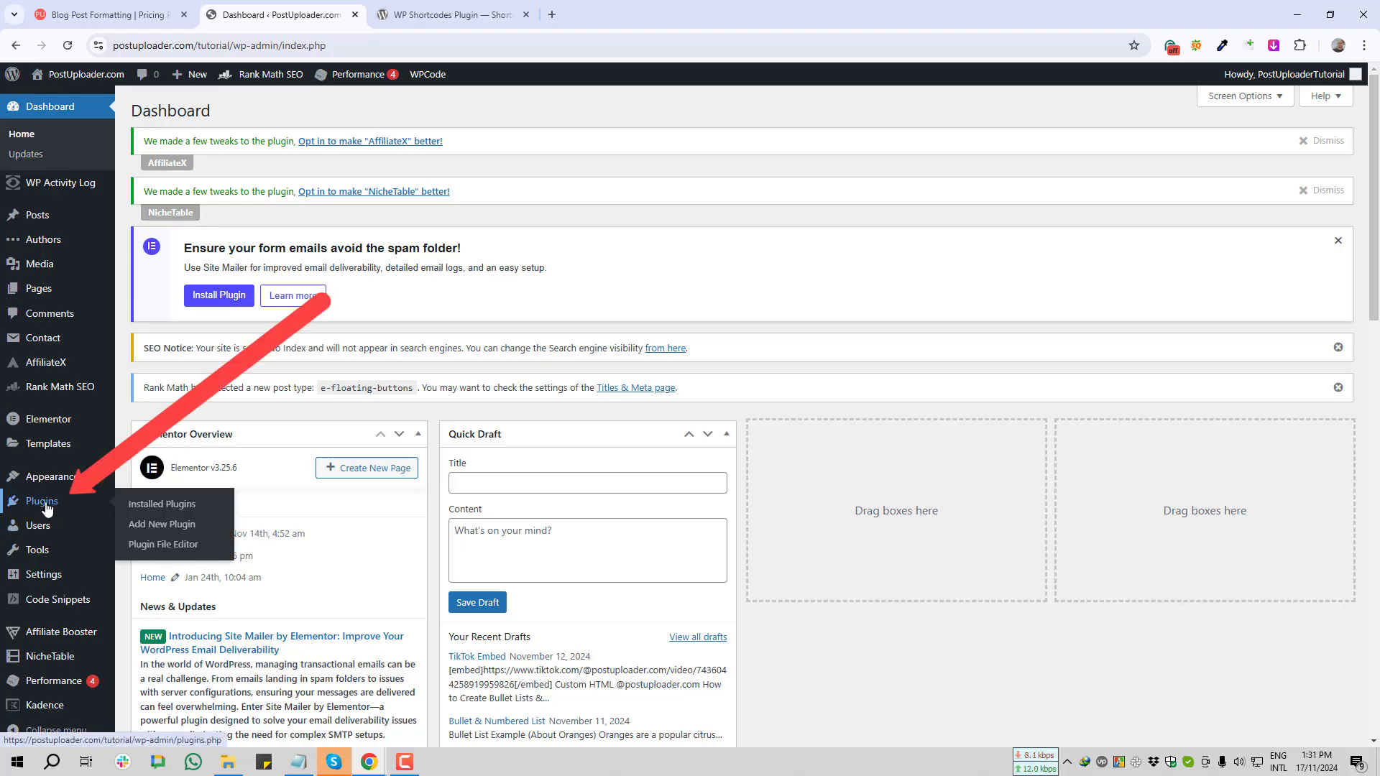
pyautogui.click(44, 508)
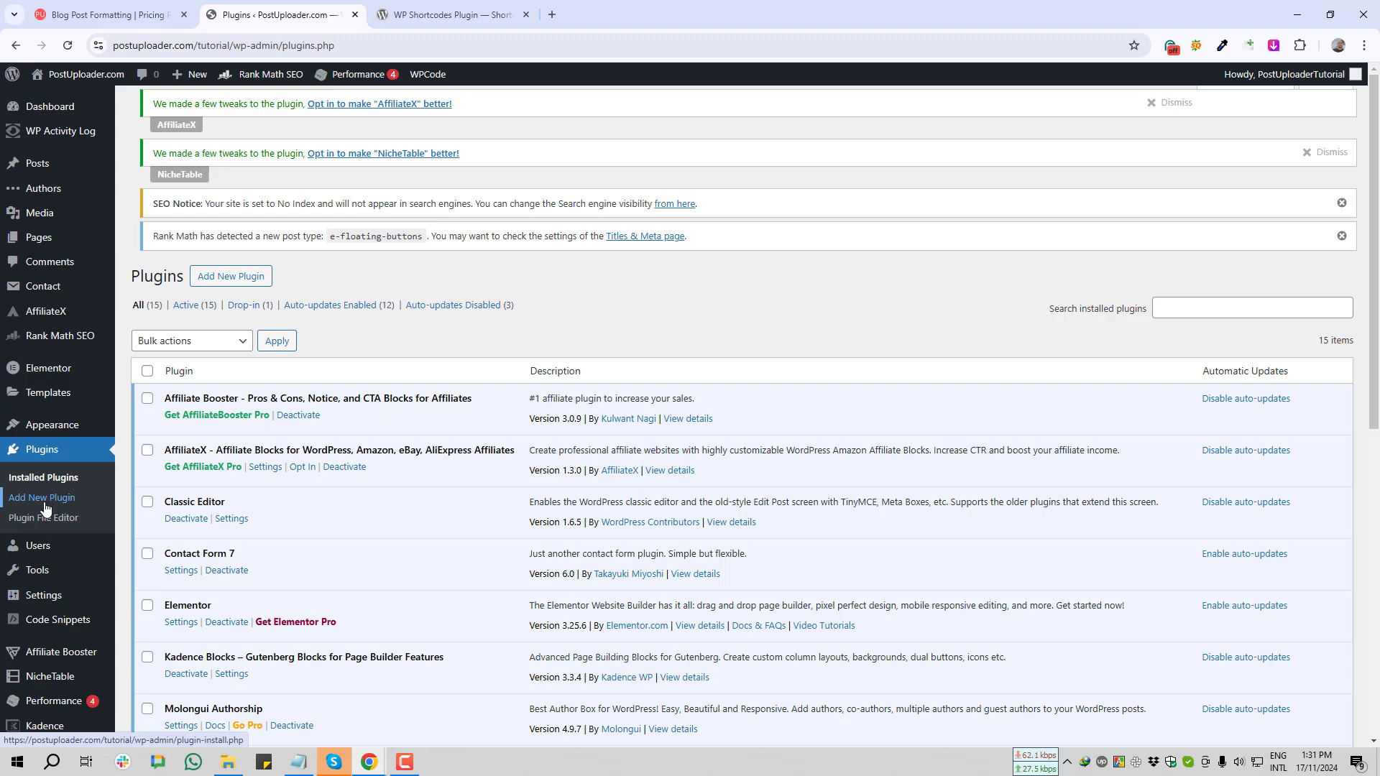
pyautogui.click(231, 277)
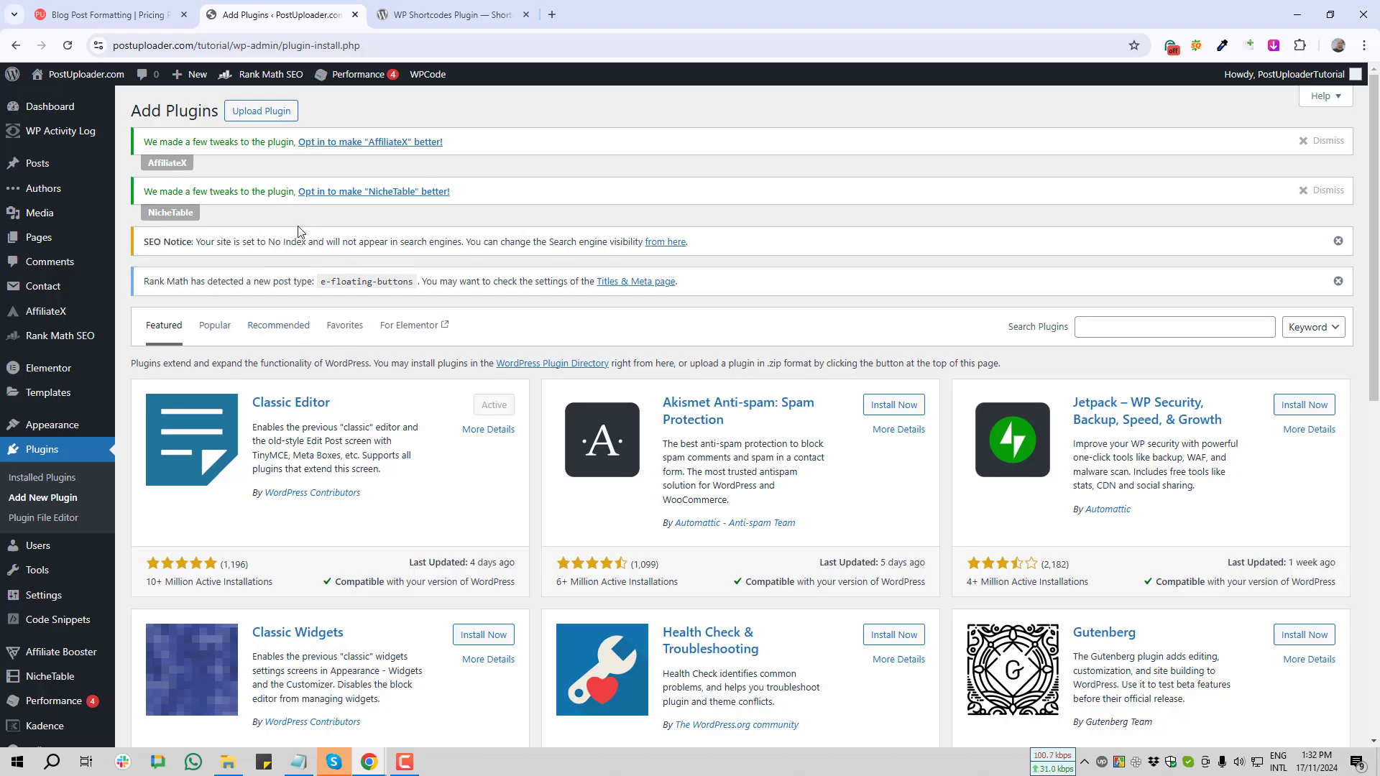
pyautogui.press('Print')
pyautogui.moveTo(131, 82); pyautogui.dragTo(393, 149)
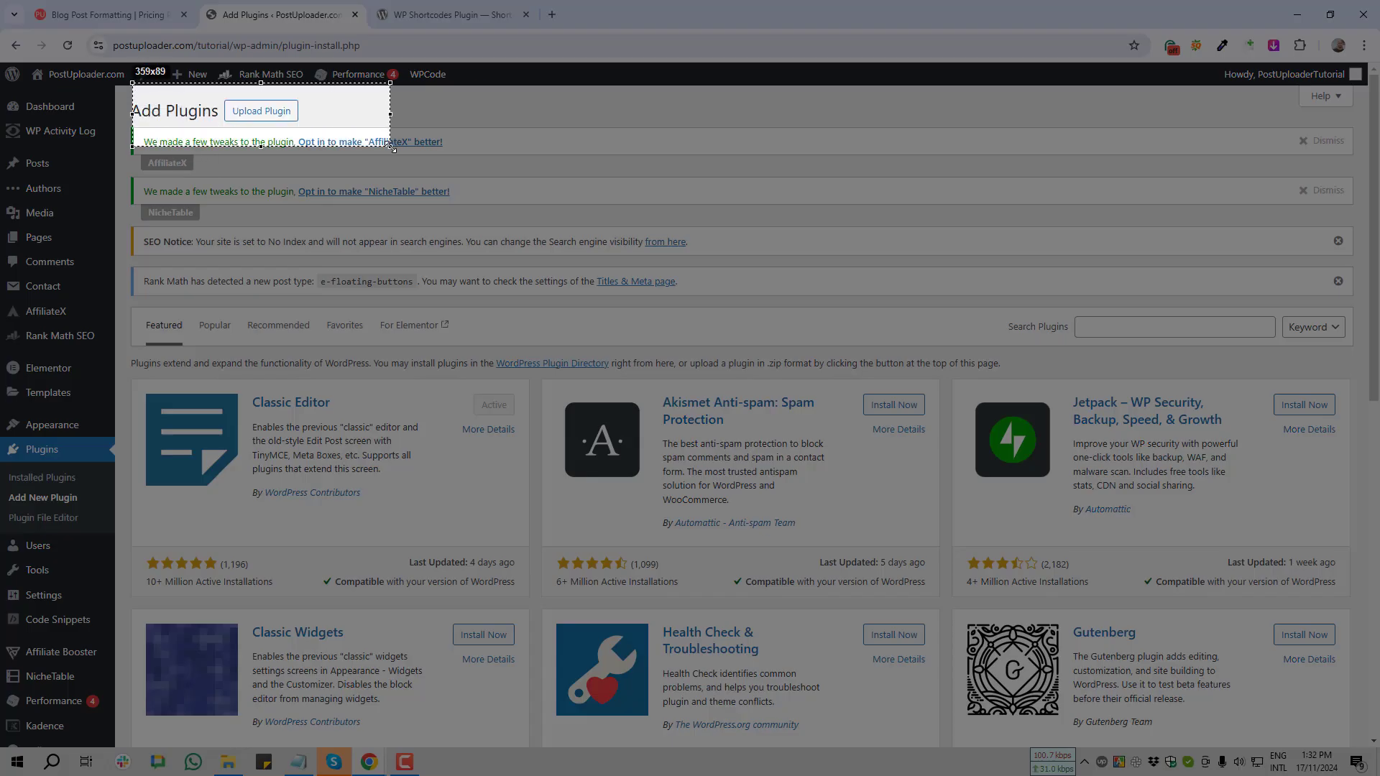
pyautogui.click(404, 48)
# Open the upload form for installing a plugin from a zip file
pyautogui.moveTo(498, 251)
pyautogui.mouseDown()
pyautogui.moveTo(425, 200)
pyautogui.moveTo(385, 137)
pyautogui.moveTo(299, 117)
pyautogui.mouseUp()
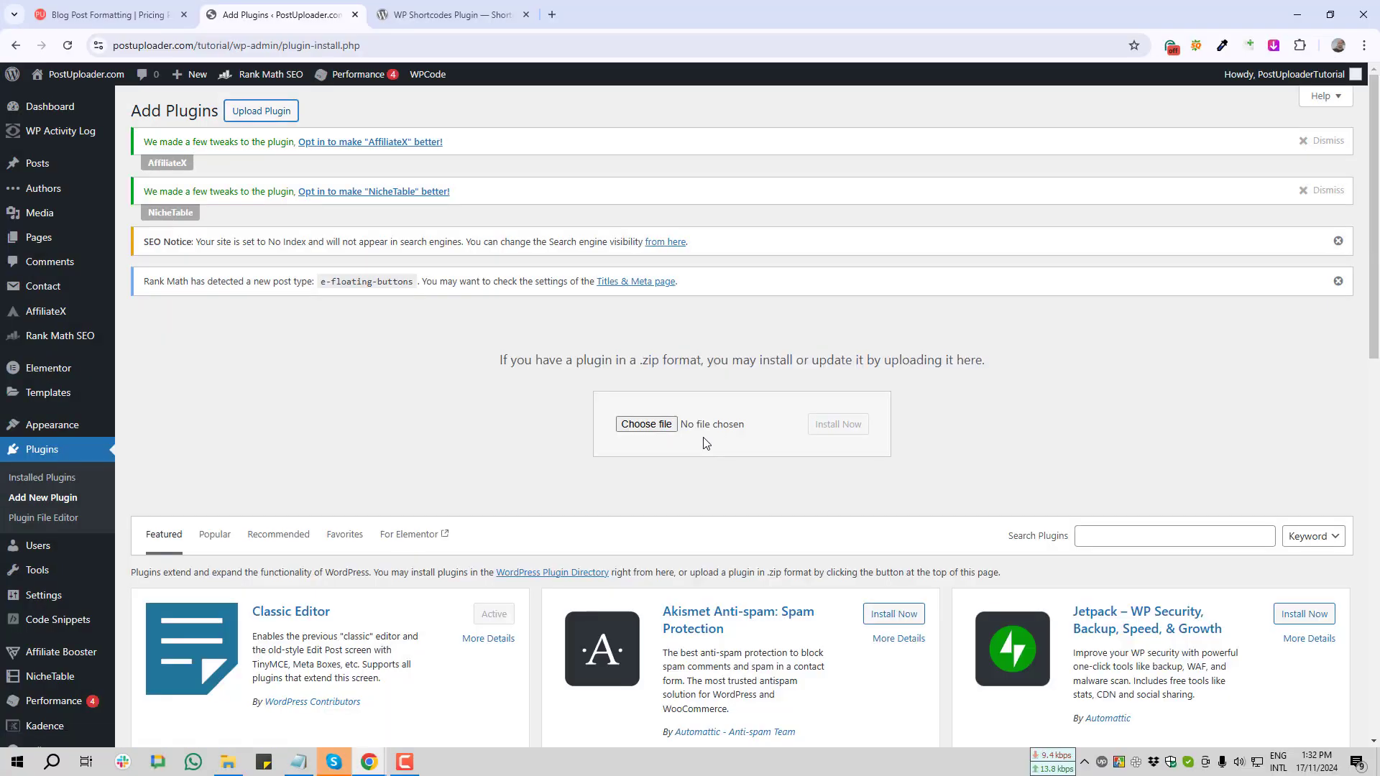
pyautogui.press('Print')
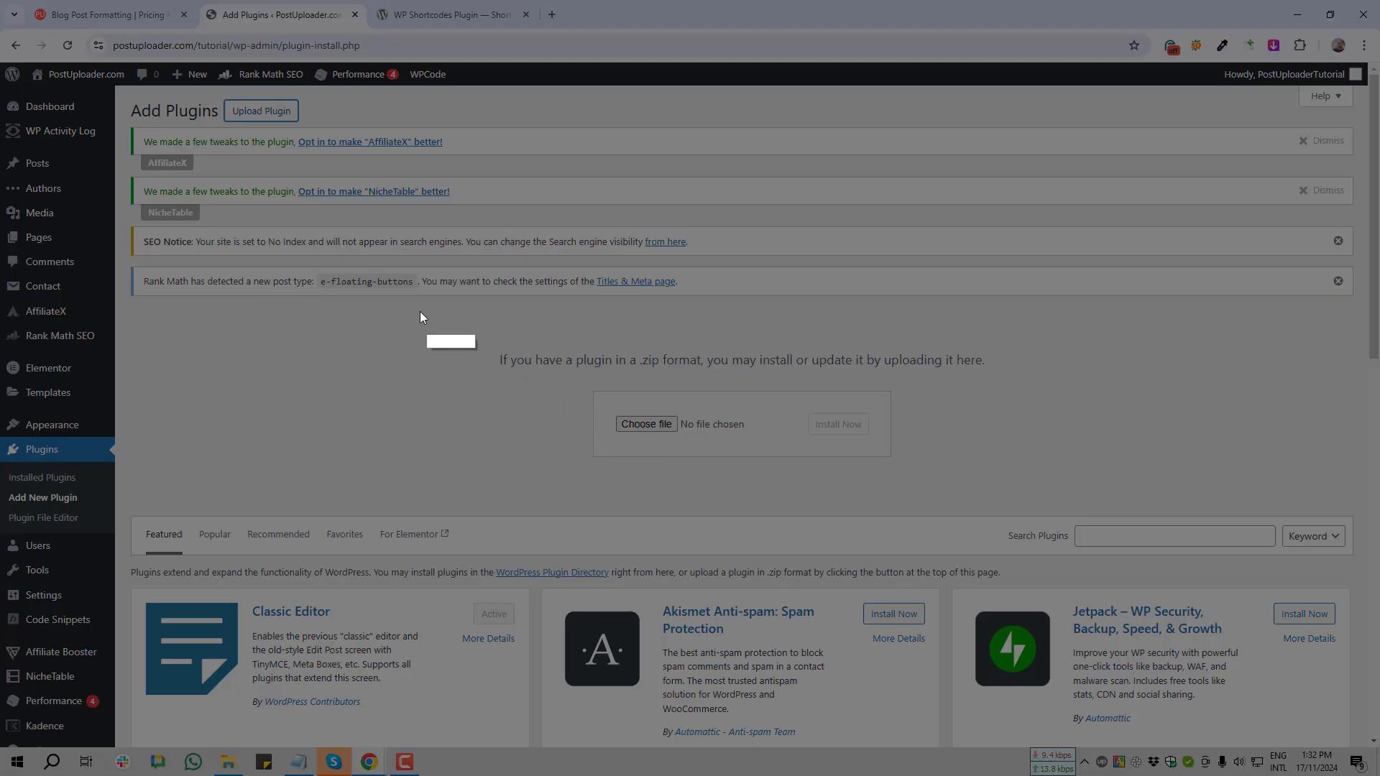
pyautogui.moveTo(417, 312); pyautogui.dragTo(1129, 502)
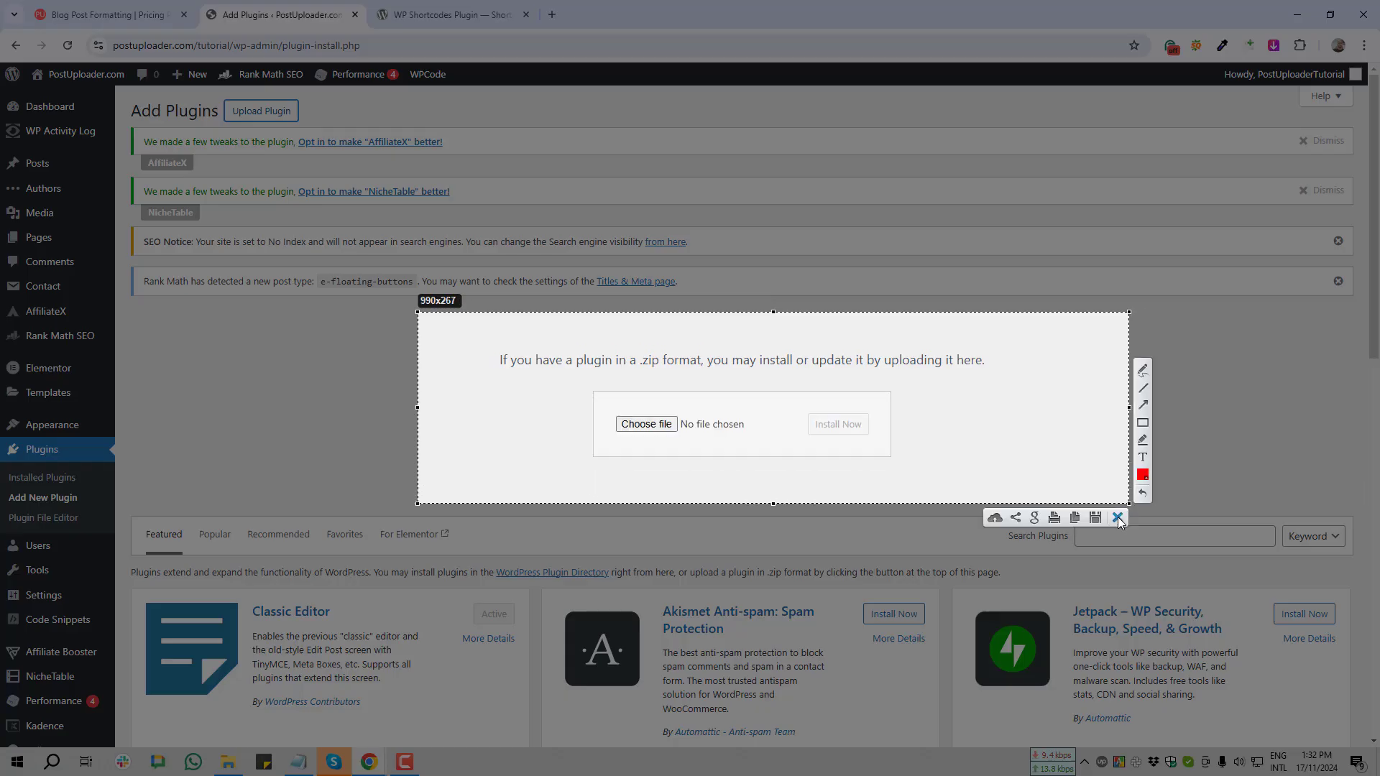
pyautogui.click(1118, 518)
pyautogui.moveTo(566, 361); pyautogui.dragTo(667, 368)
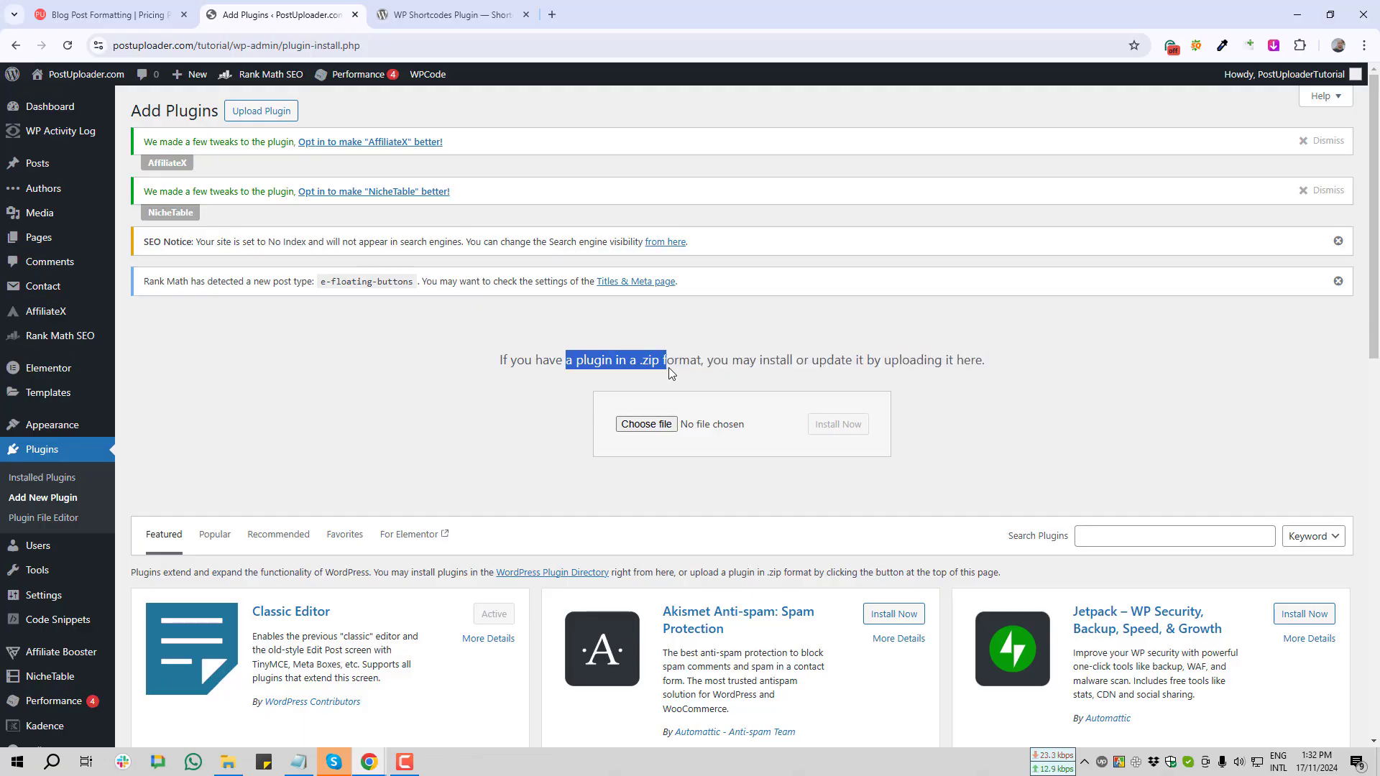
pyautogui.moveTo(672, 367); pyautogui.dragTo(672, 367)
pyautogui.click(672, 367)
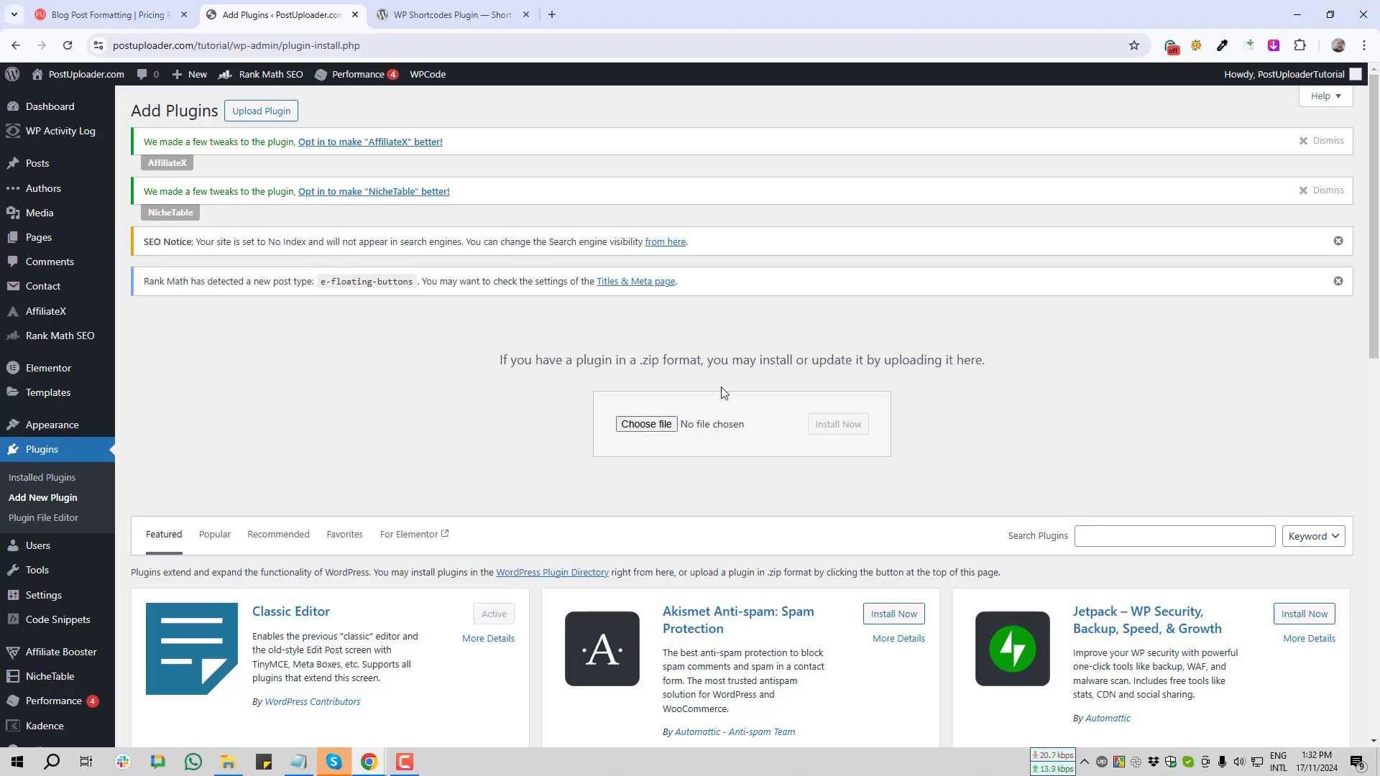
# Choose shortcodes-ultimate.7.3.0 from the Desktop folder as the plugin file and install it
pyautogui.click(649, 425)
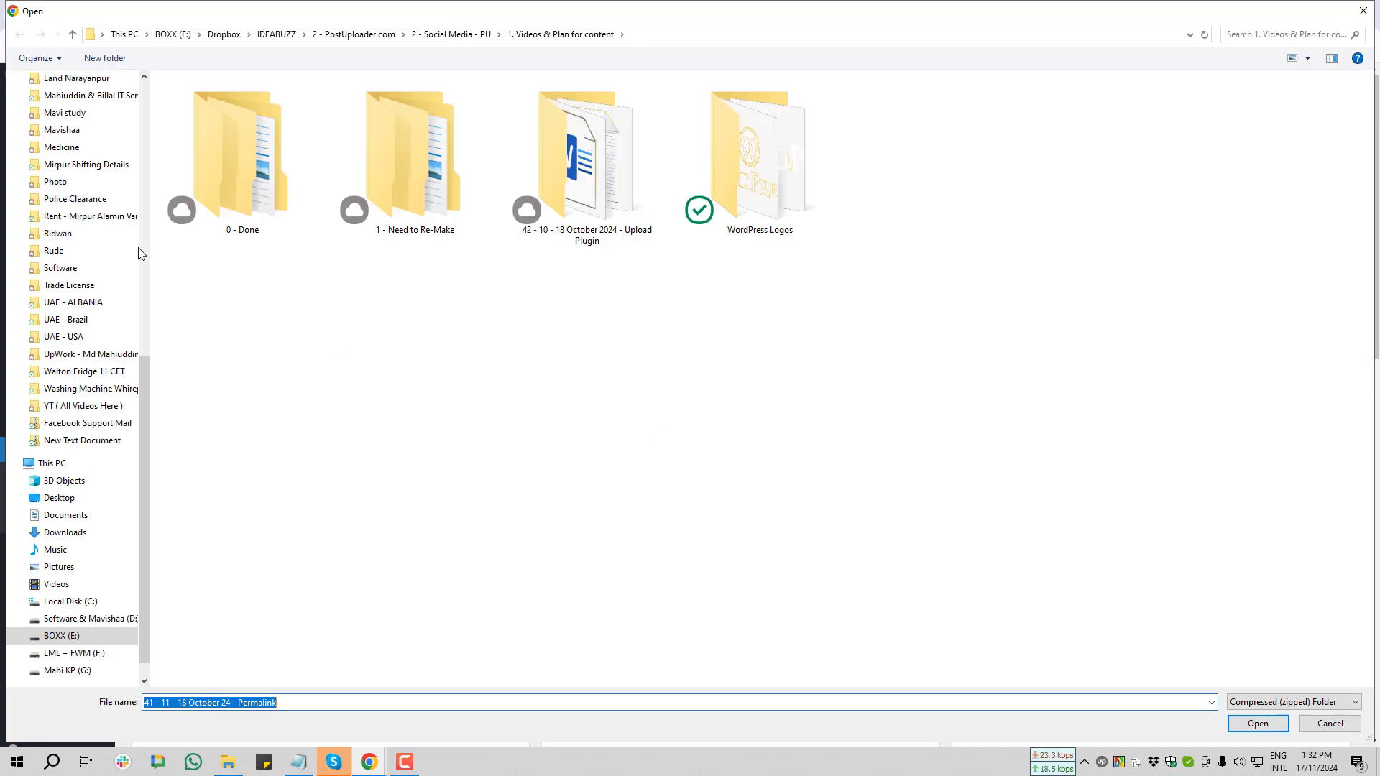
pyautogui.scroll(5, 87, 257)
pyautogui.scroll(3, 88, 256)
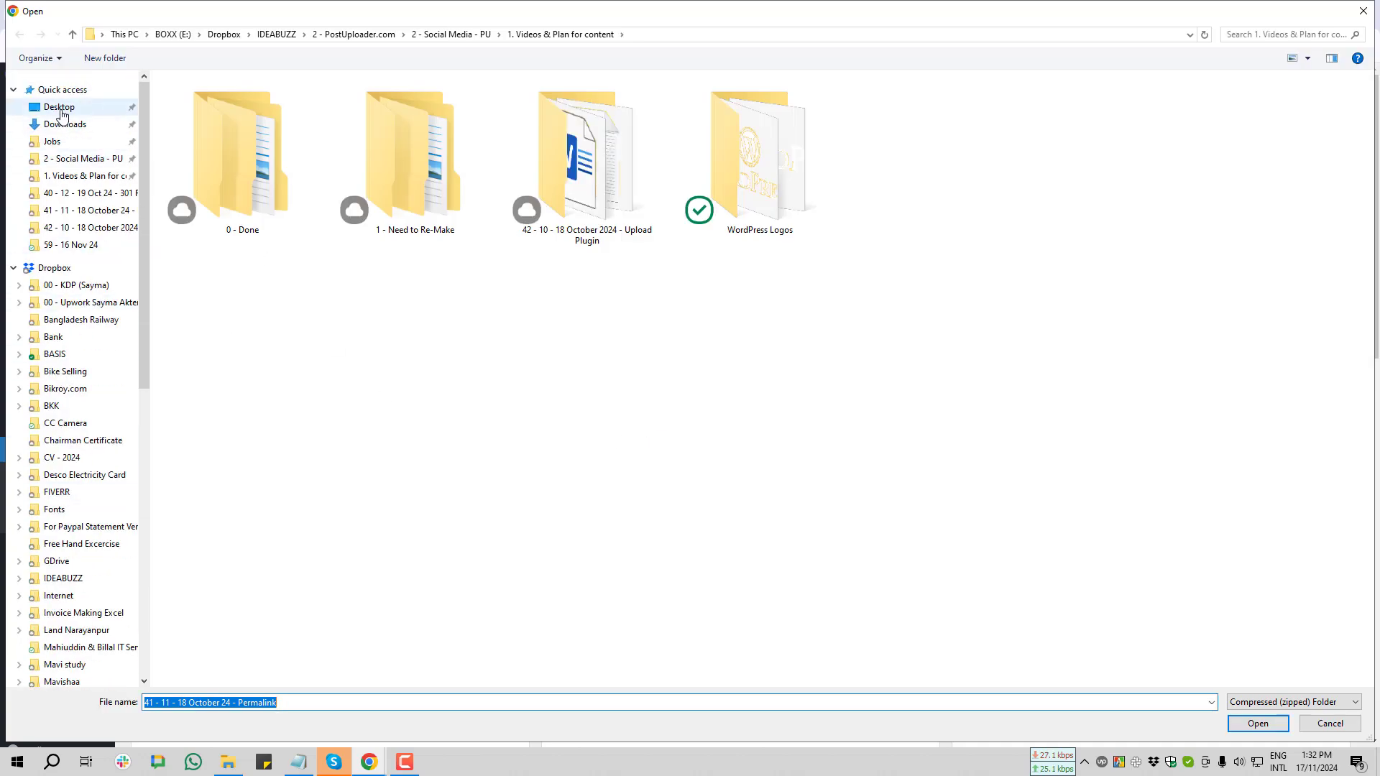
pyautogui.click(65, 107)
pyautogui.click(252, 178)
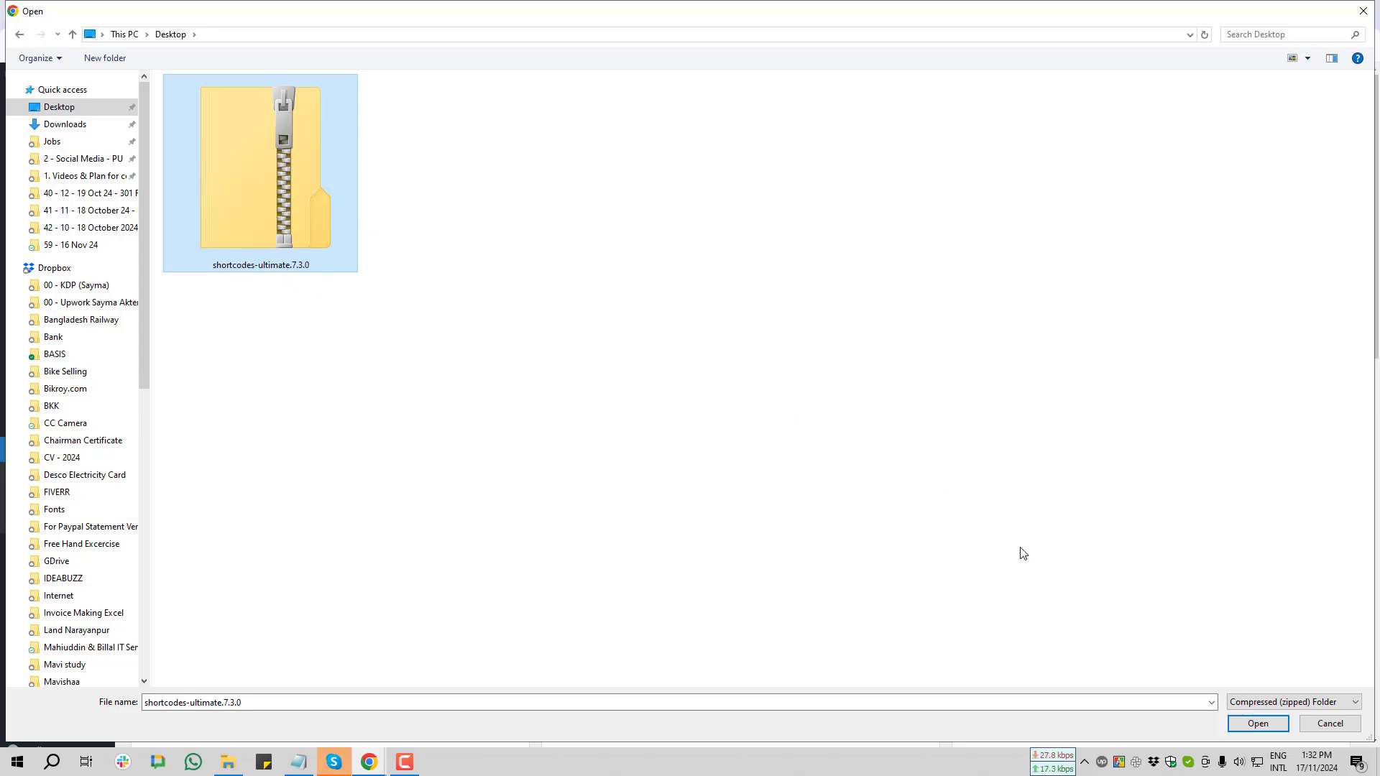
pyautogui.click(1260, 724)
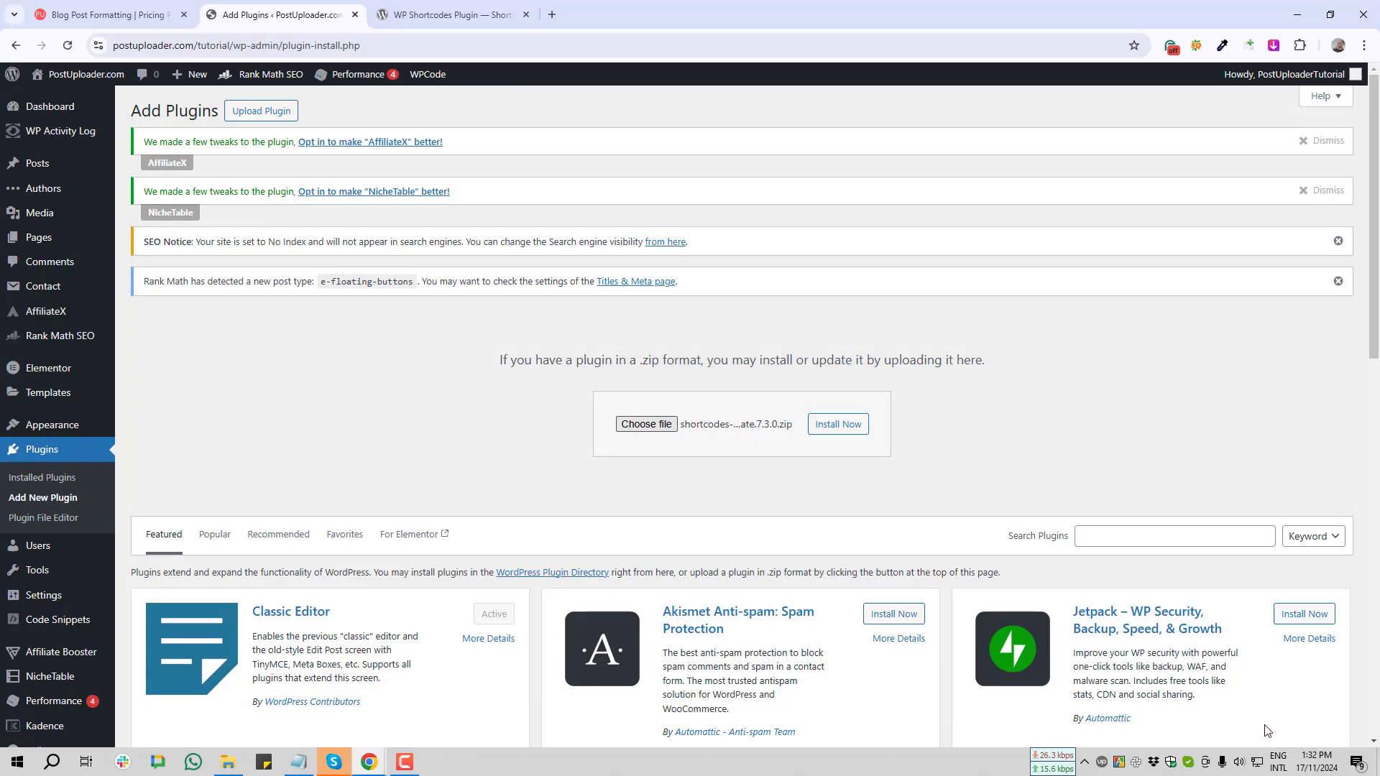
pyautogui.click(850, 425)
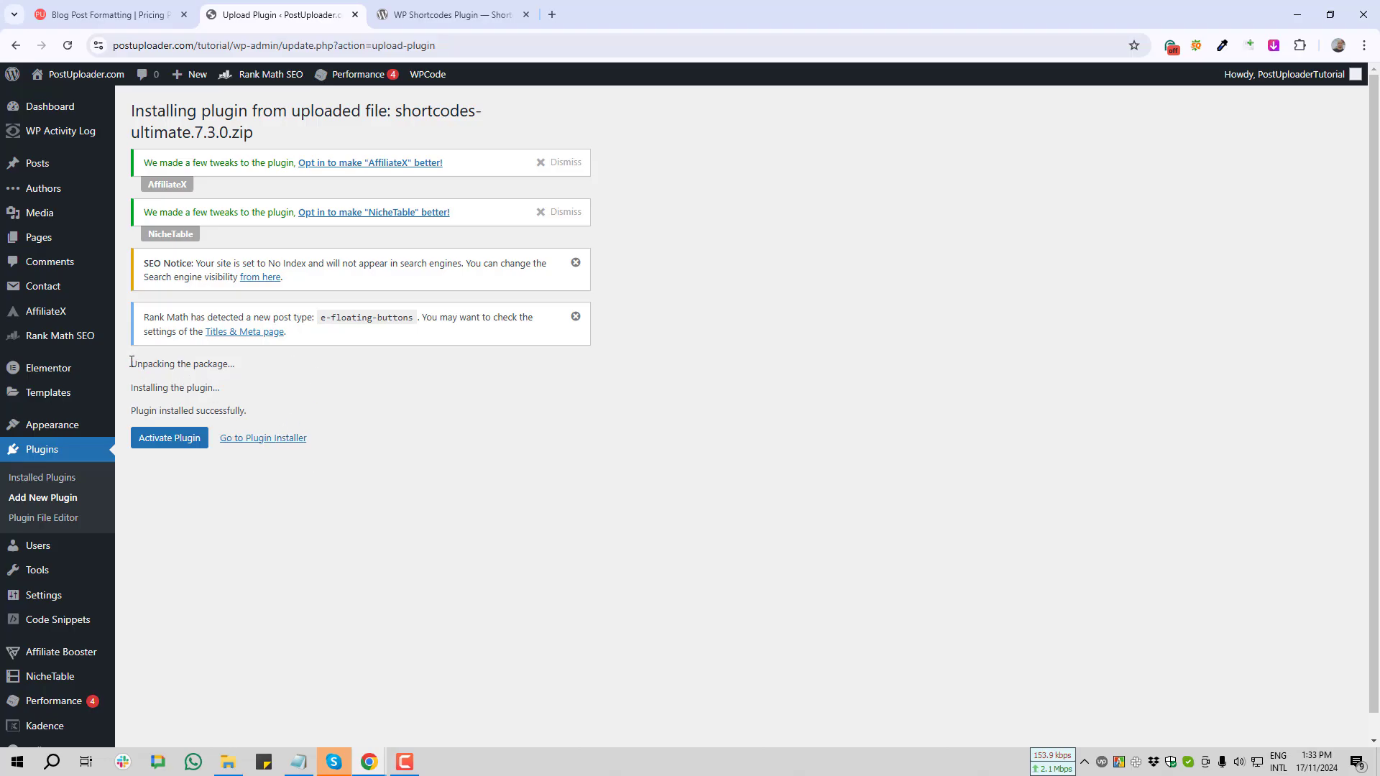
# Activate the uploaded Shortcodes Ultimate plugin and skip its opt-in for email notifications
pyautogui.moveTo(137, 365); pyautogui.dragTo(274, 404)
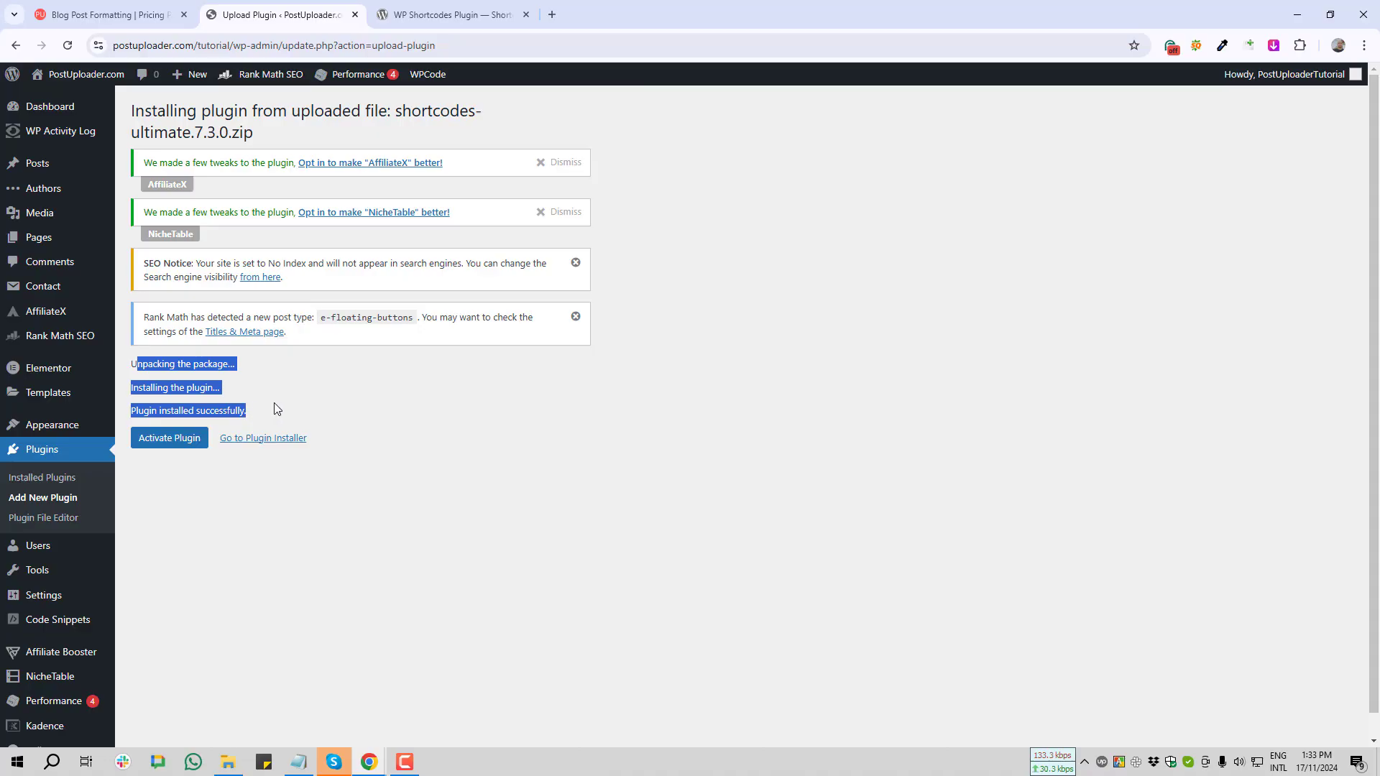
pyautogui.click(166, 440)
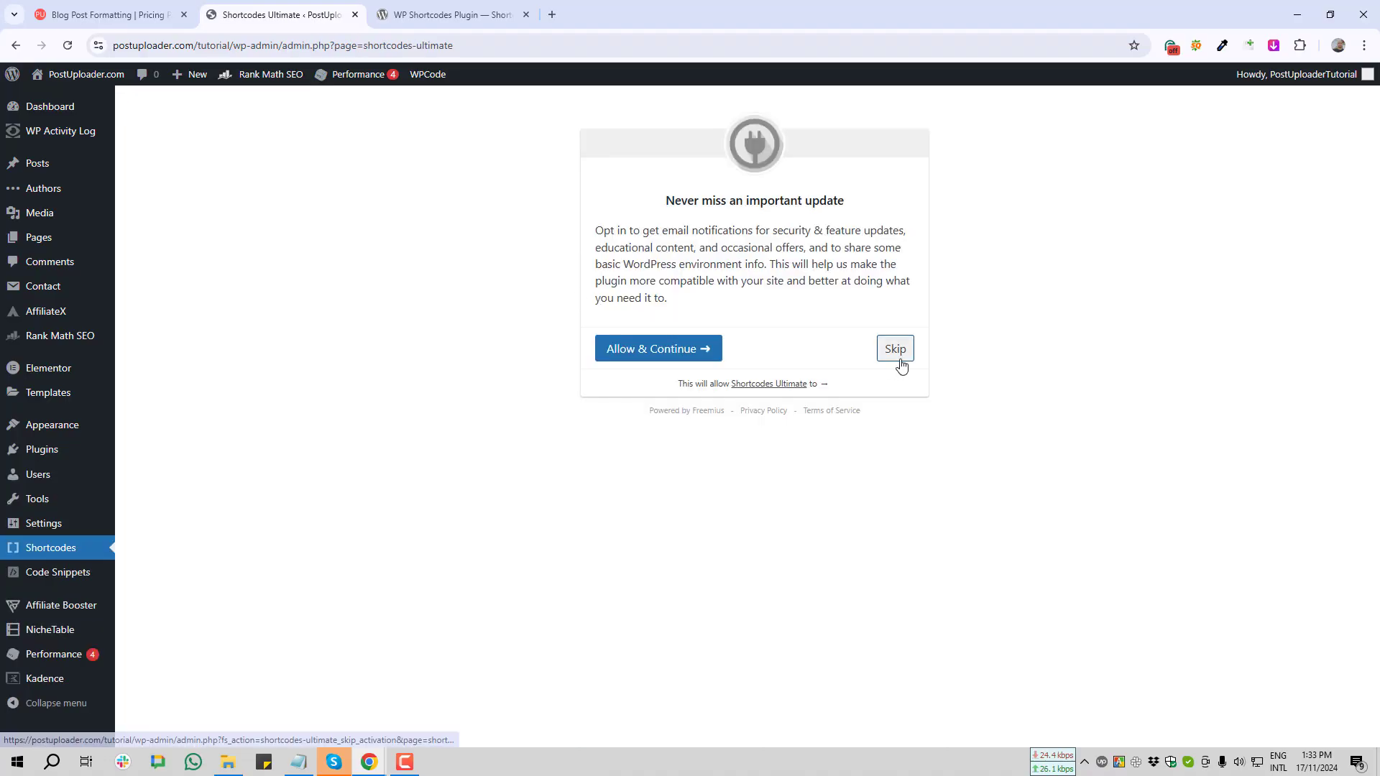
pyautogui.click(900, 360)
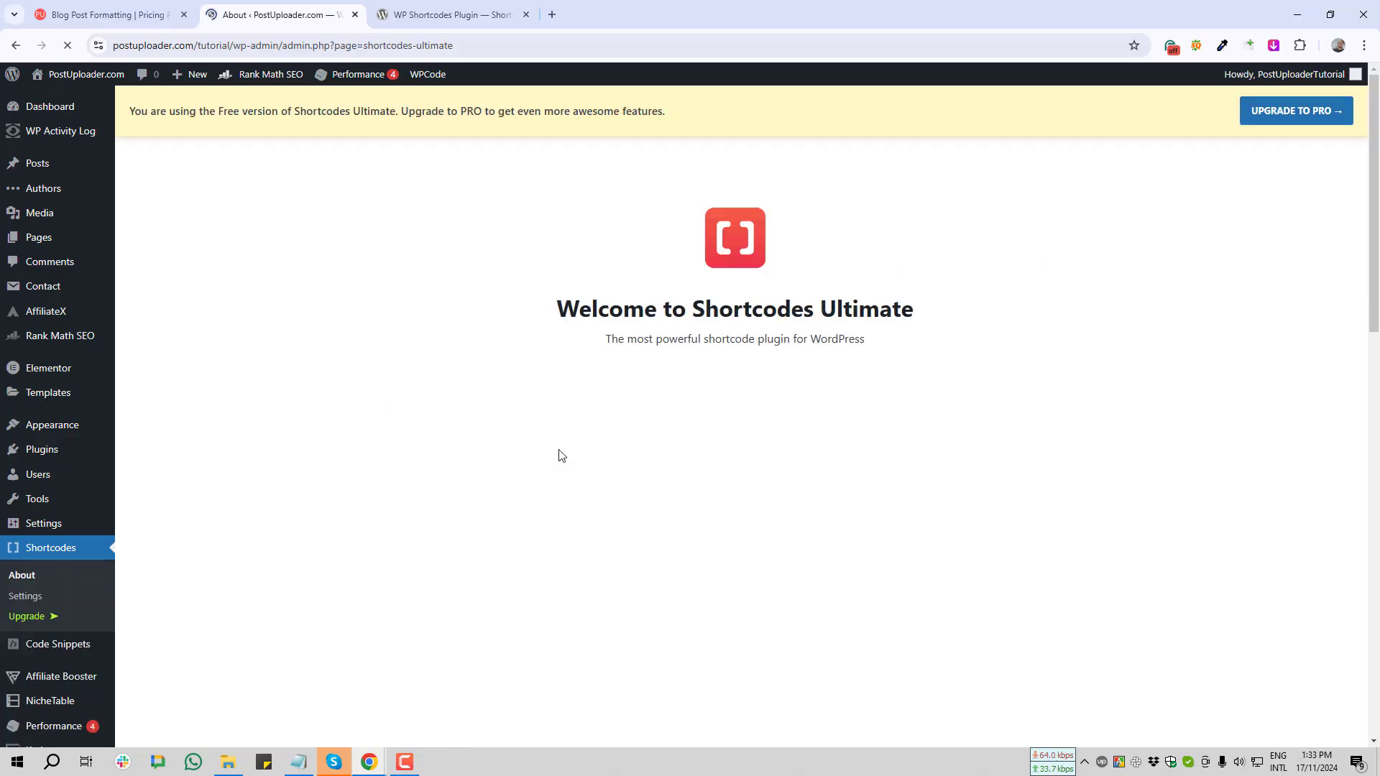
# Open the list of installed plugins and locate the Shortcodes Ultimate entry
pyautogui.scroll(-4, 442, 481)
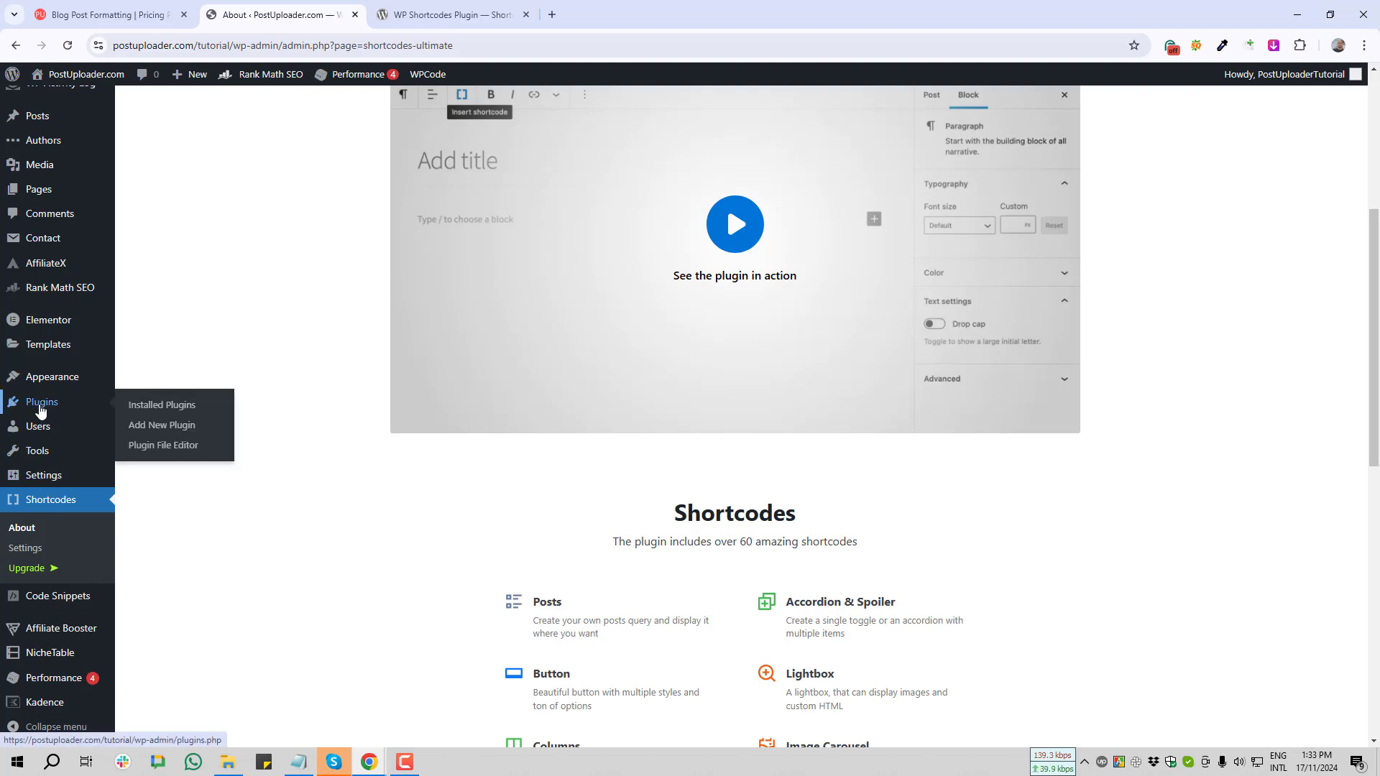
pyautogui.click(40, 408)
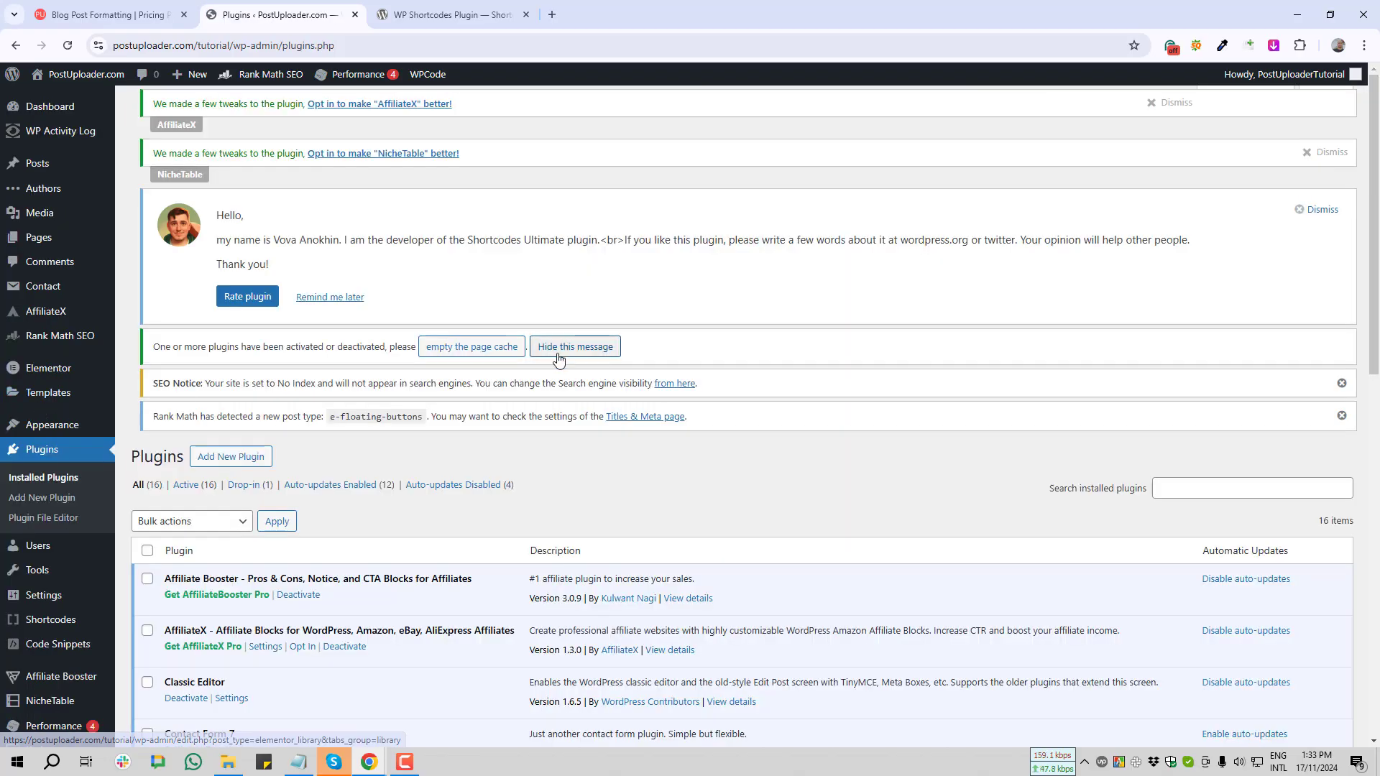
pyautogui.scroll(-4, 459, 465)
pyautogui.scroll(-5, 460, 466)
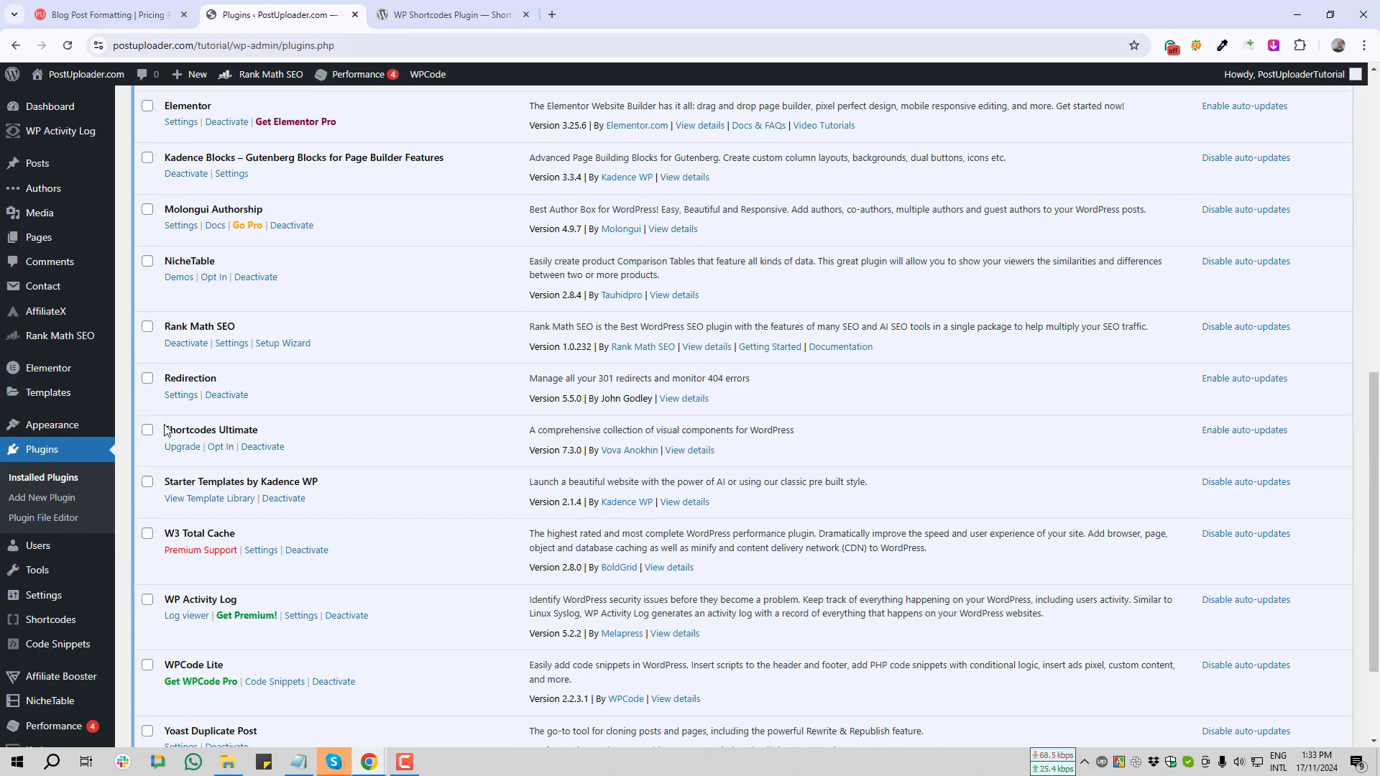
pyautogui.press('Print')
pyautogui.moveTo(125, 406); pyautogui.dragTo(1328, 475)
pyautogui.click(1316, 488)
pyautogui.moveTo(630, 430); pyautogui.dragTo(837, 441)
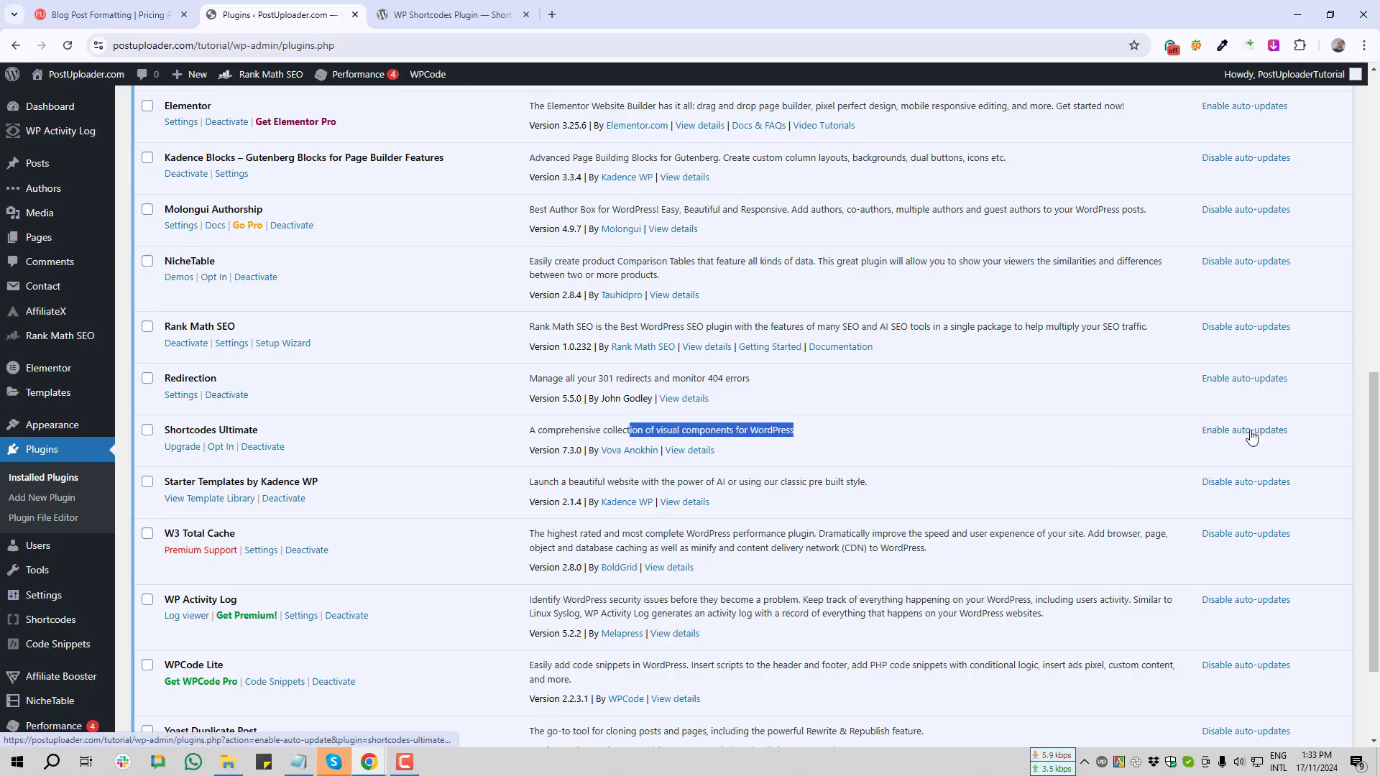
pyautogui.press('Print')
pyautogui.moveTo(1196, 415); pyautogui.dragTo(1328, 454)
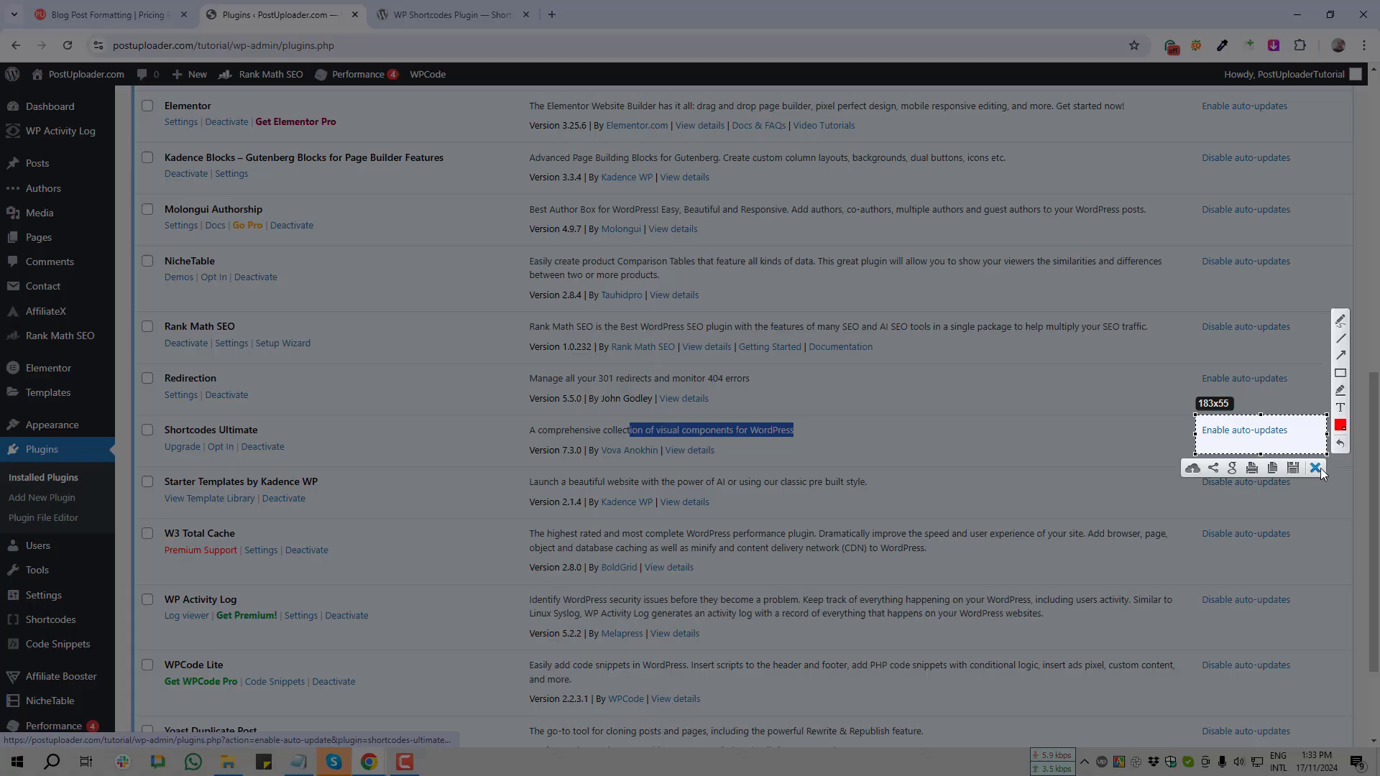
pyautogui.click(1316, 468)
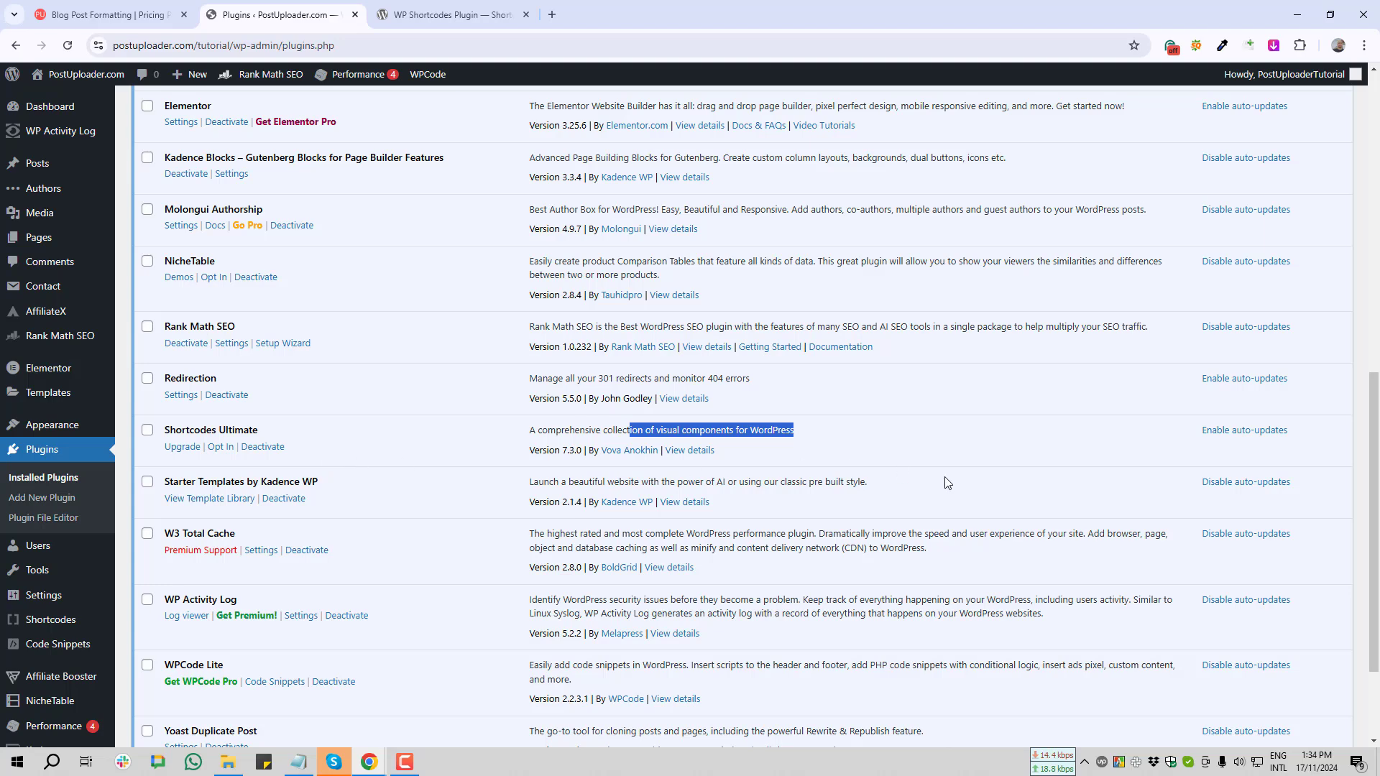
# Enable auto-updates for the Shortcodes Ultimate plugin
pyautogui.click(1255, 431)
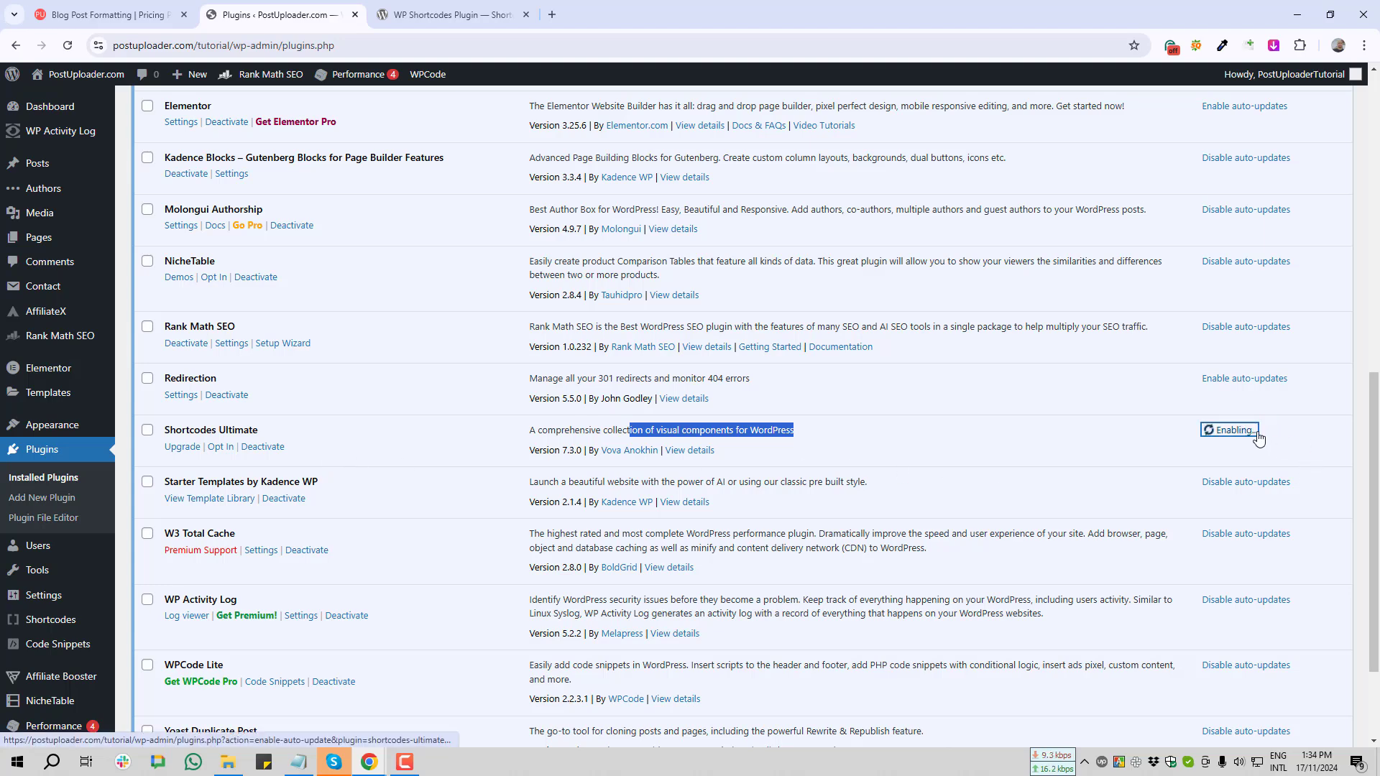
pyautogui.click(933, 443)
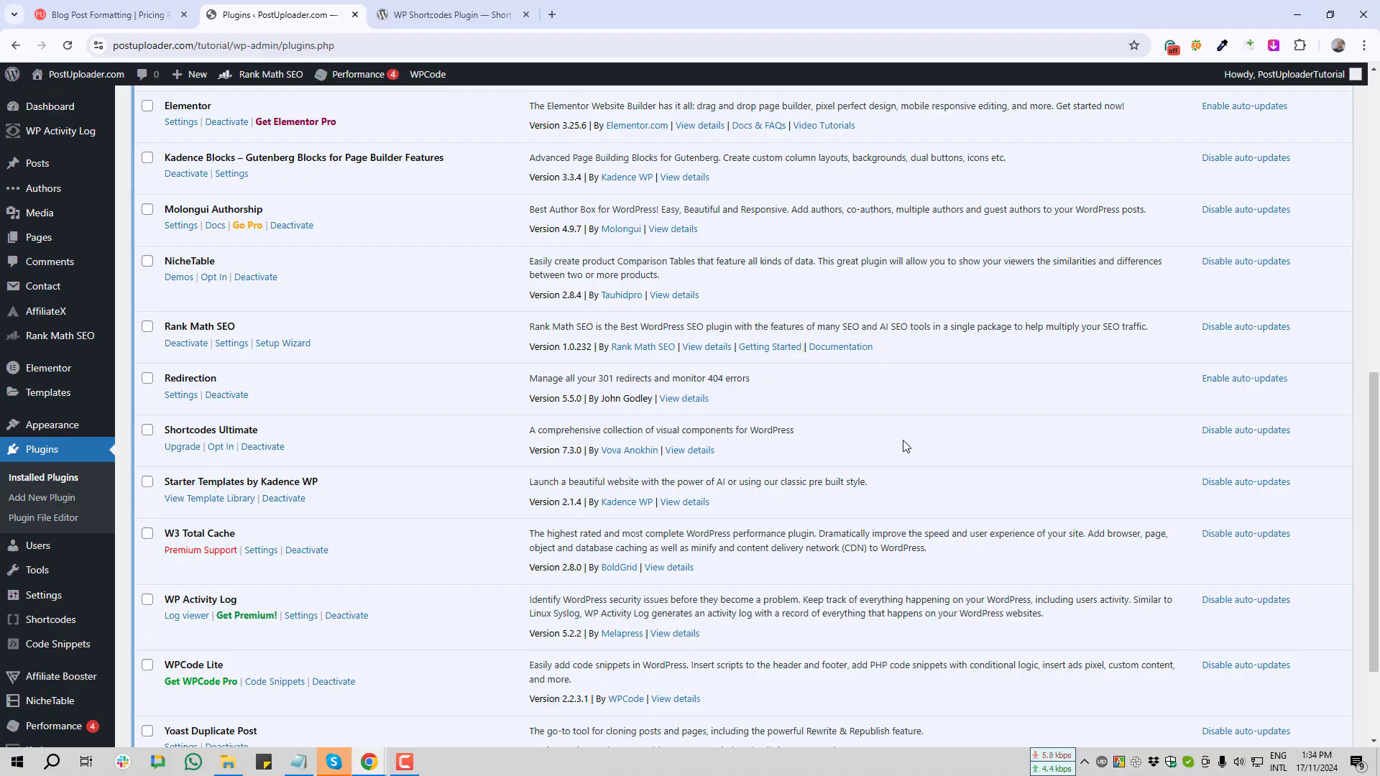